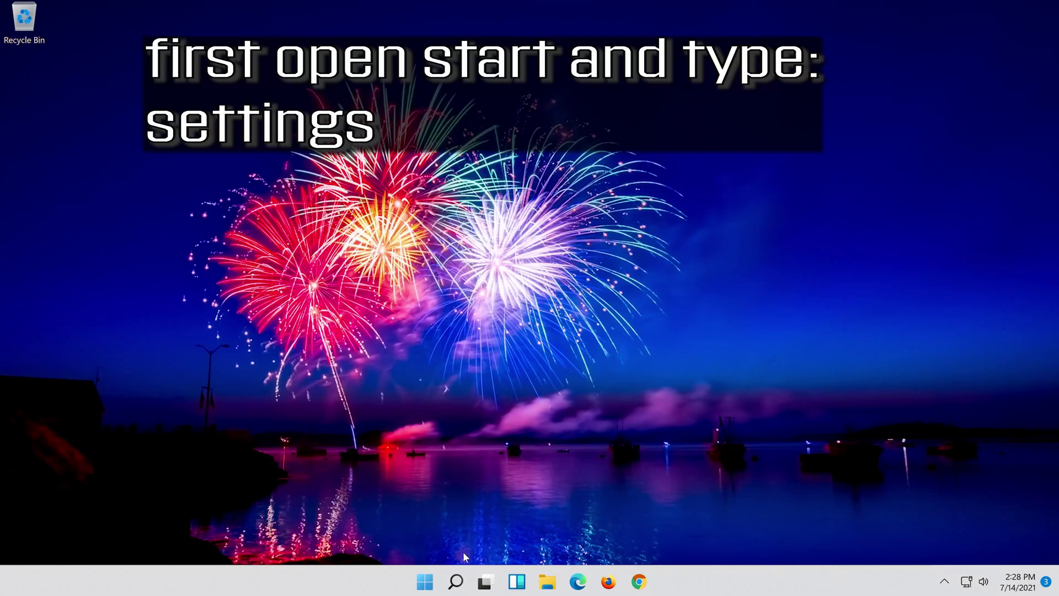
Search for 'settings' and launch the Settings app from the results.
left_click(456, 582)
type("settings")
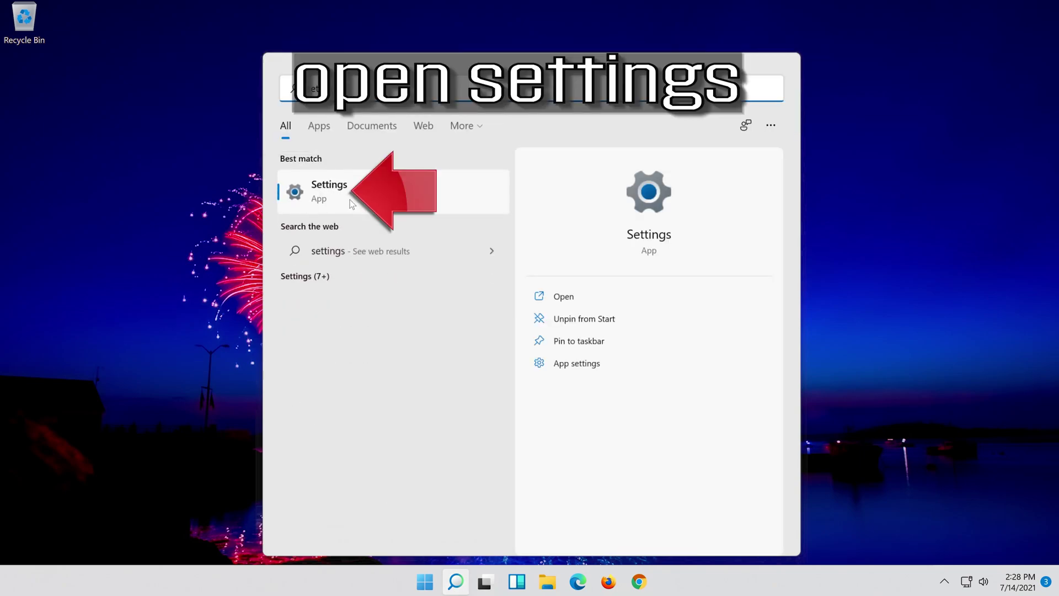
left_click(391, 196)
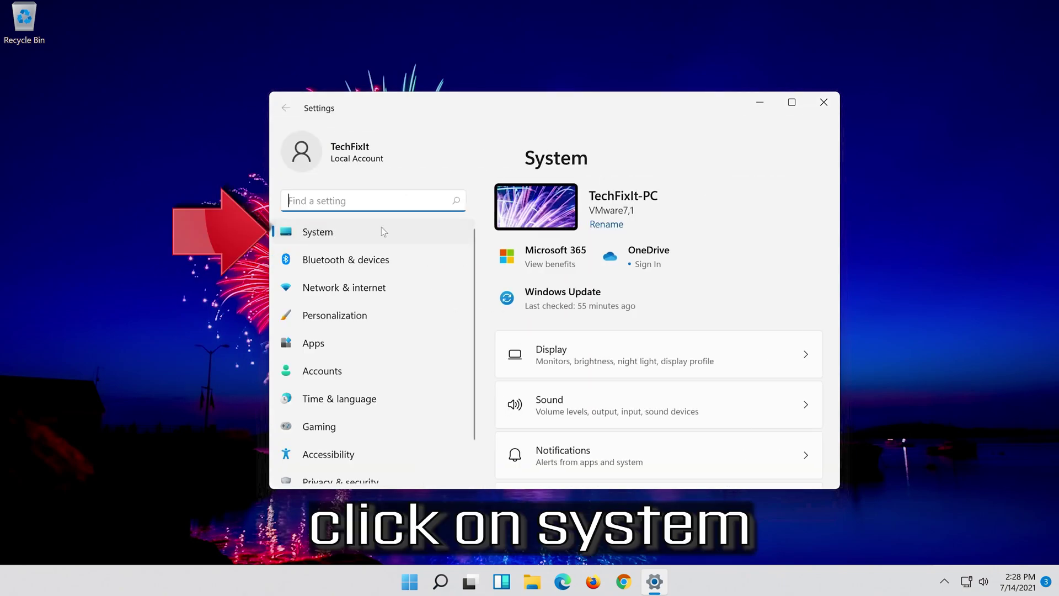
Open the Troubleshoot page under System settings.
left_click(352, 236)
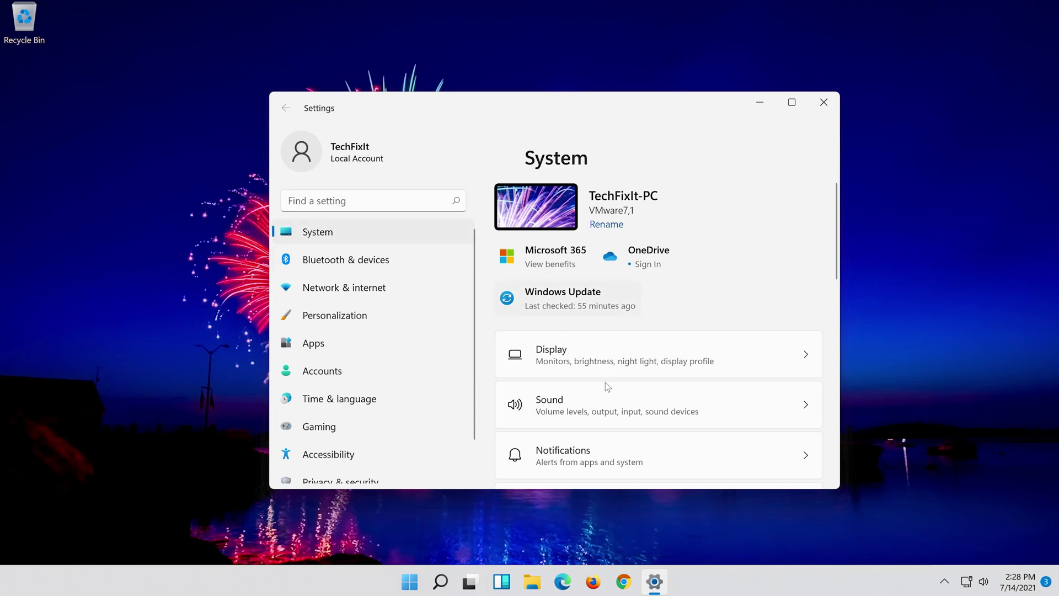
scroll(602, 387, "down", 8)
scroll(601, 393, "down", 4)
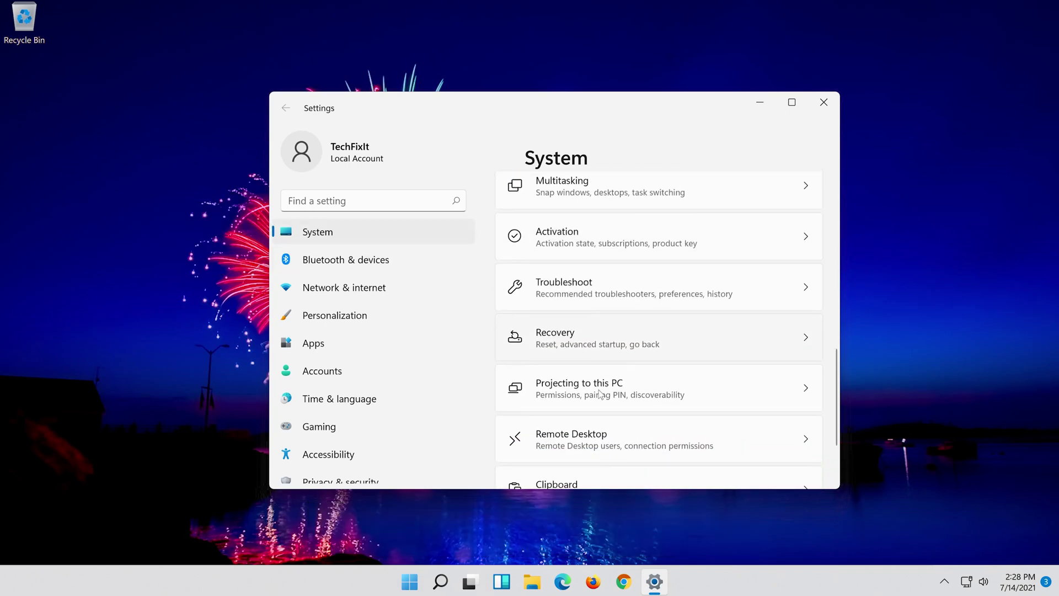
scroll(599, 390, "up", 3)
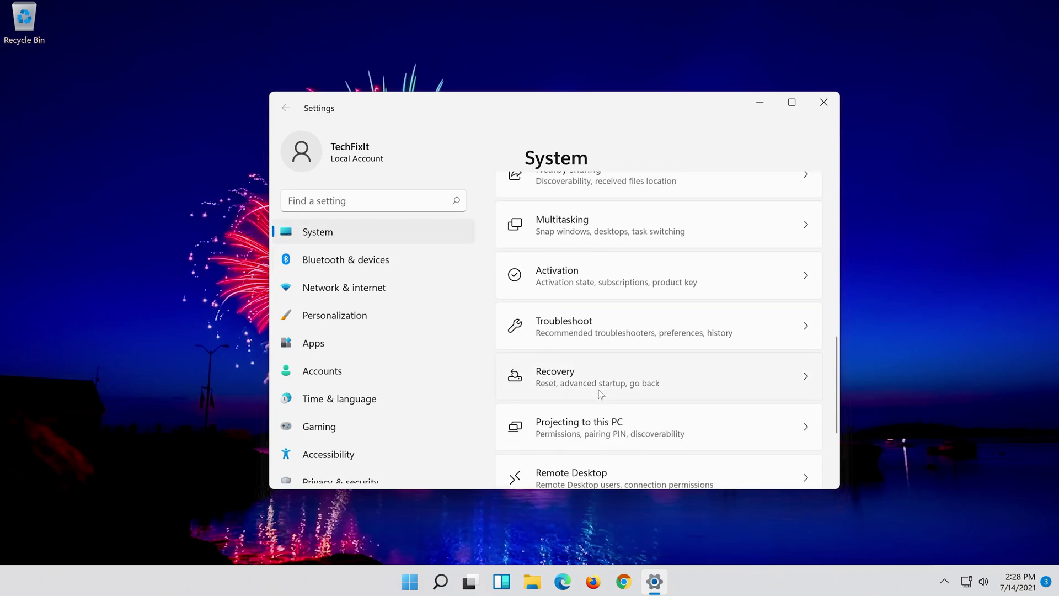
left_click(658, 330)
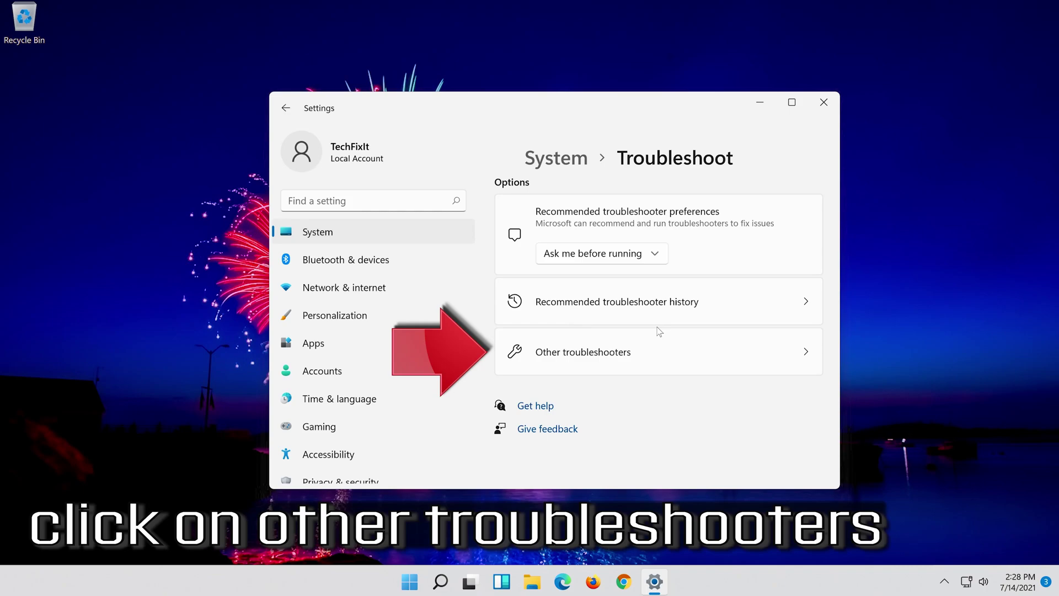
Run the Playing Audio troubleshooter from Other troubleshooters.
left_click(665, 356)
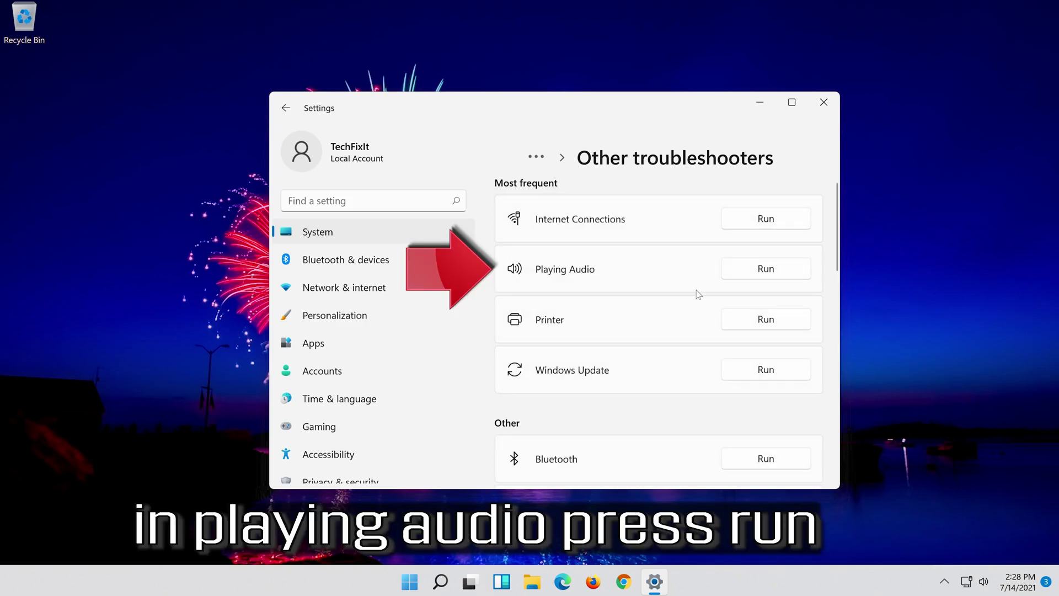
left_click(756, 275)
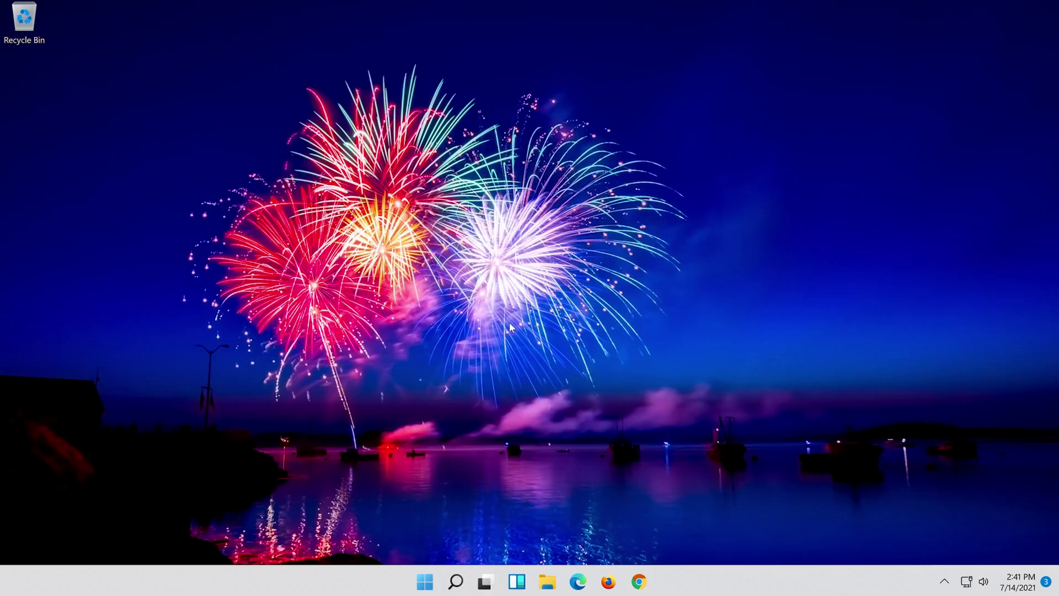
Search for 'control panel' and open Control Panel.
left_click(458, 585)
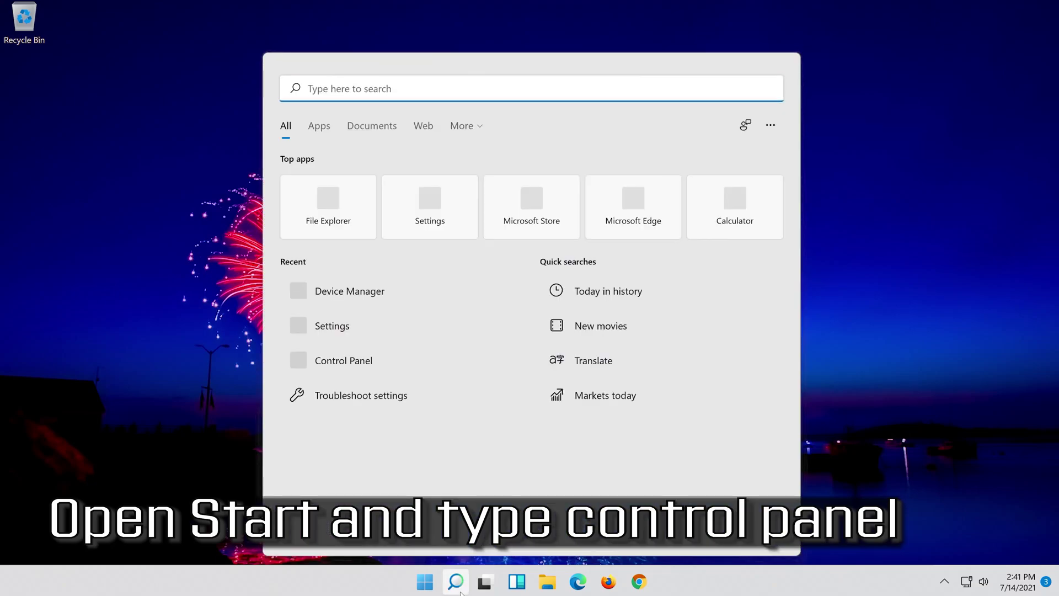
type("c")
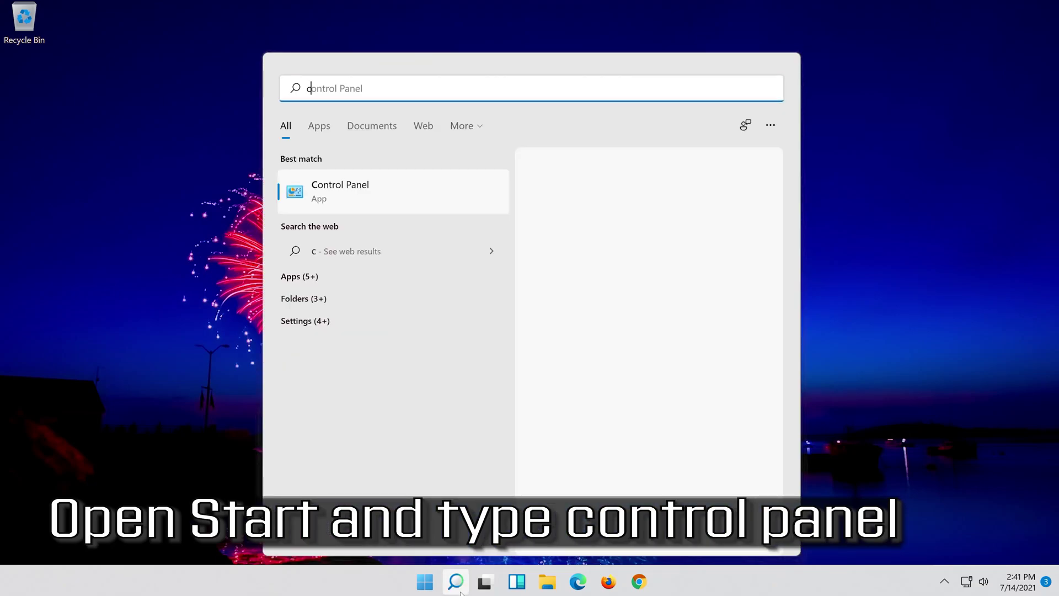
type("ontrol p")
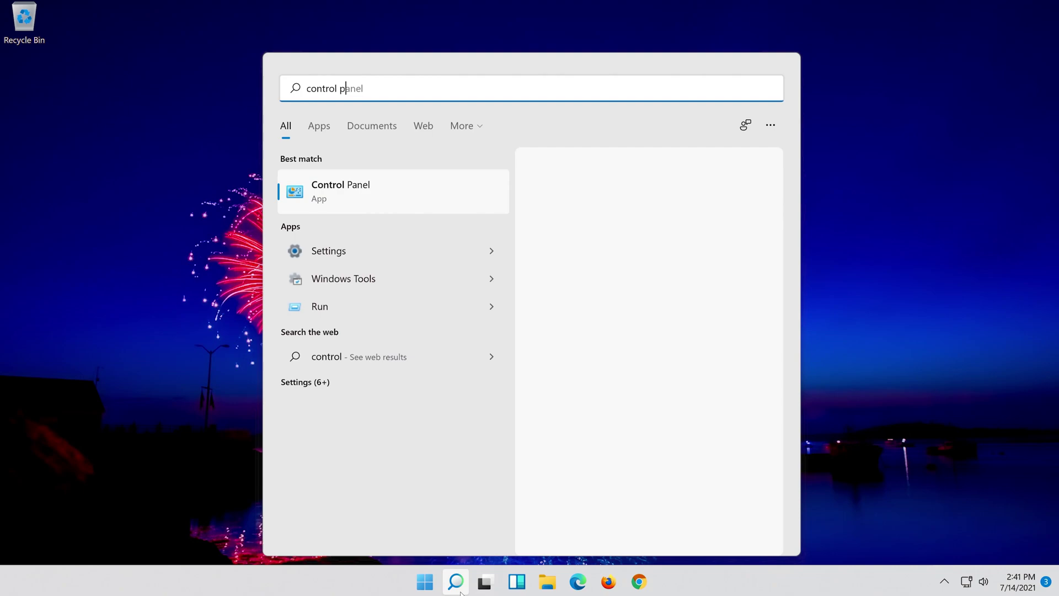
type("ane")
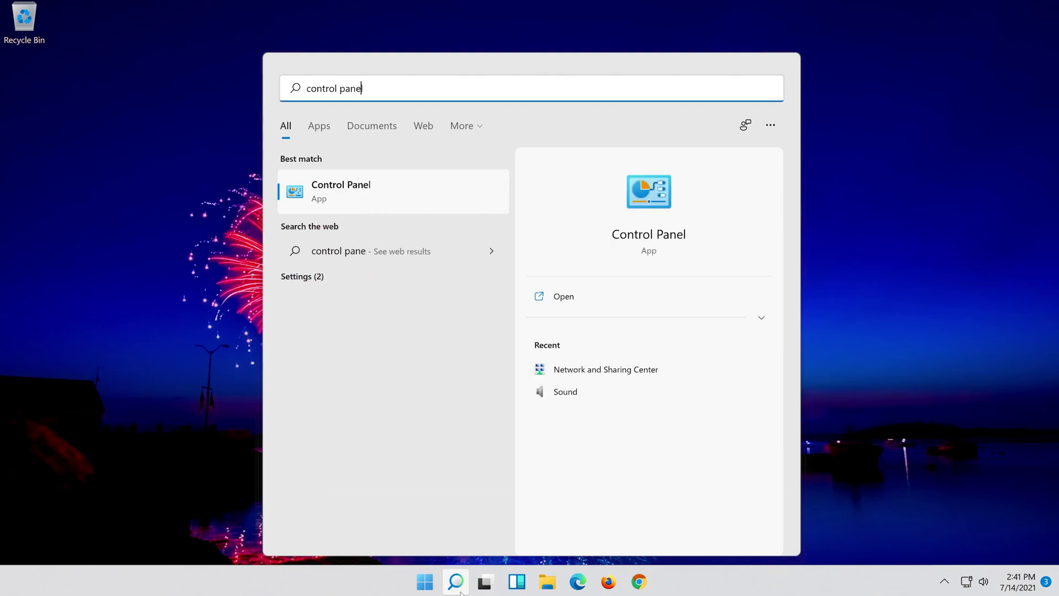
type("l")
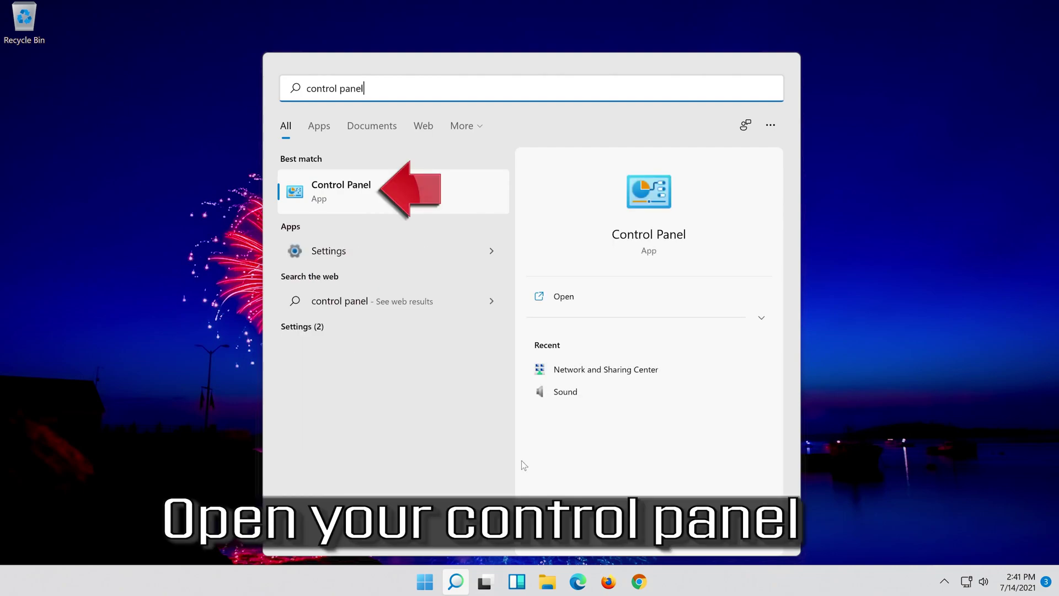
left_click(448, 192)
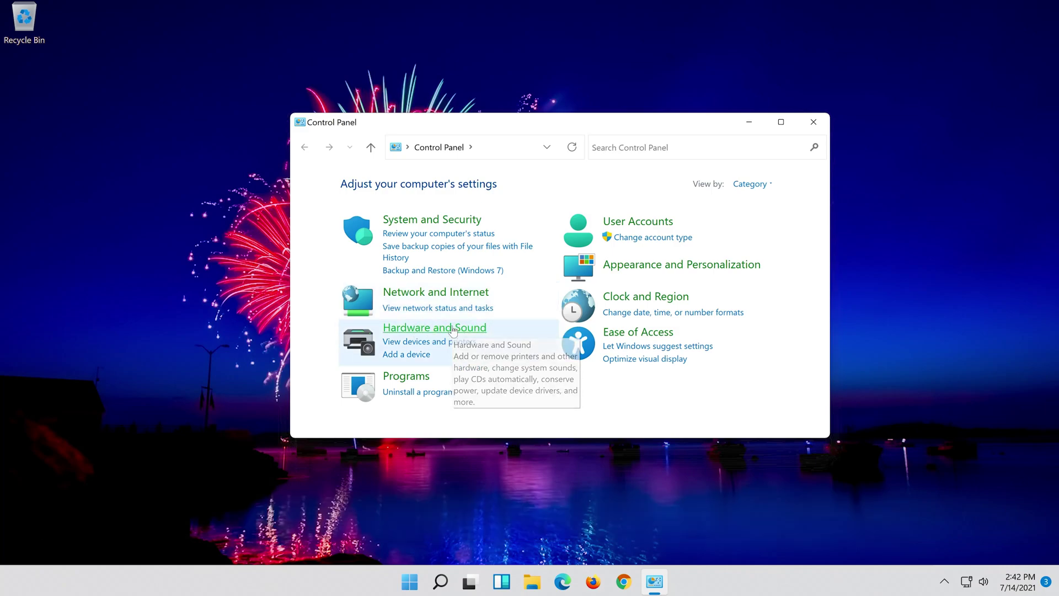
Open the Sound dialog from Hardware and Sound, close Control Panel, and select Speakers.
left_click(477, 328)
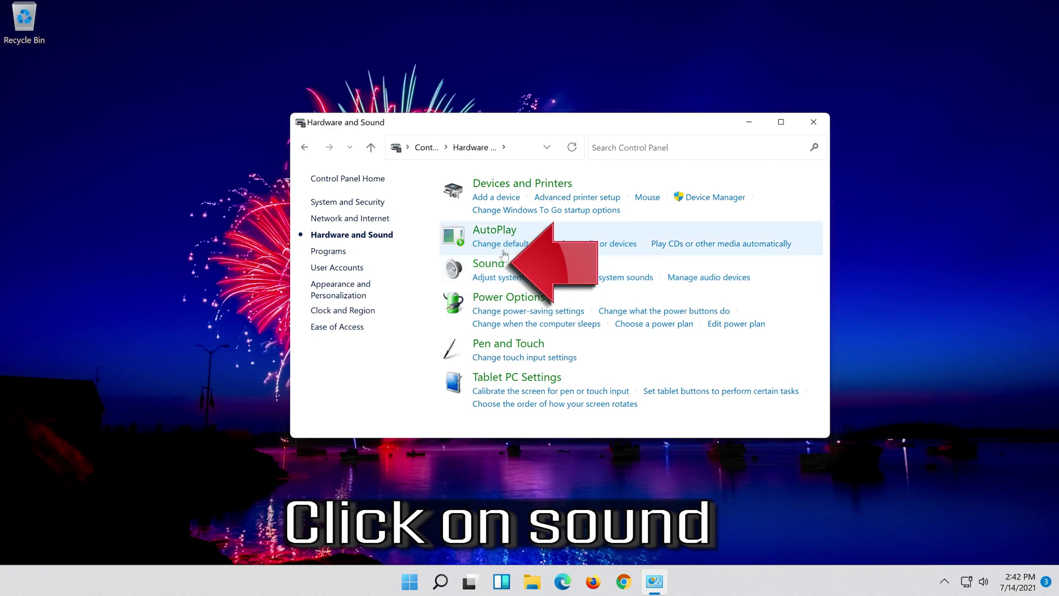
left_click(487, 265)
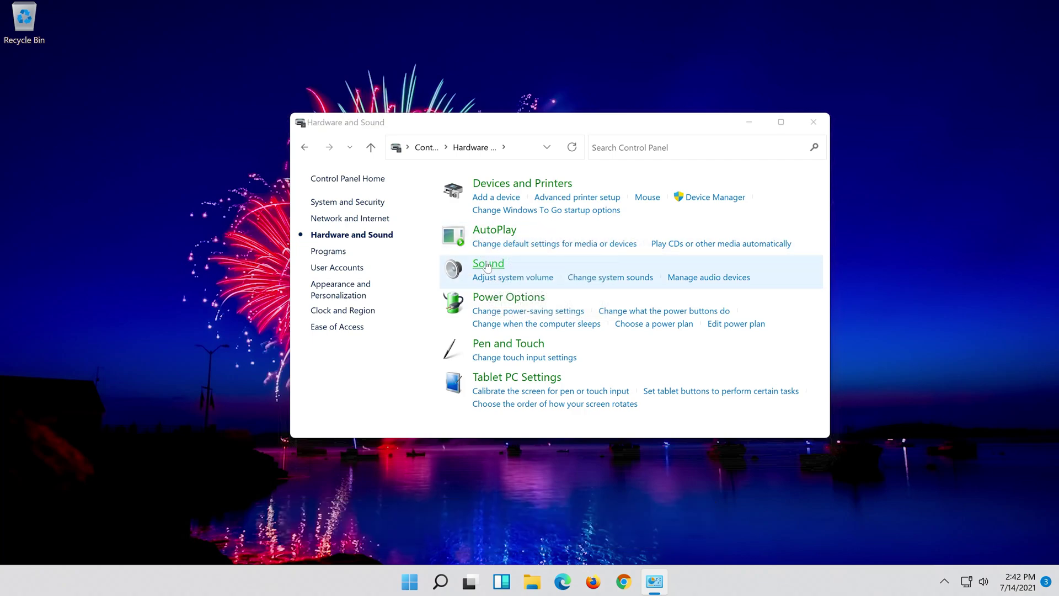
left_click_drag(176, 36, 557, 115)
left_click(807, 120)
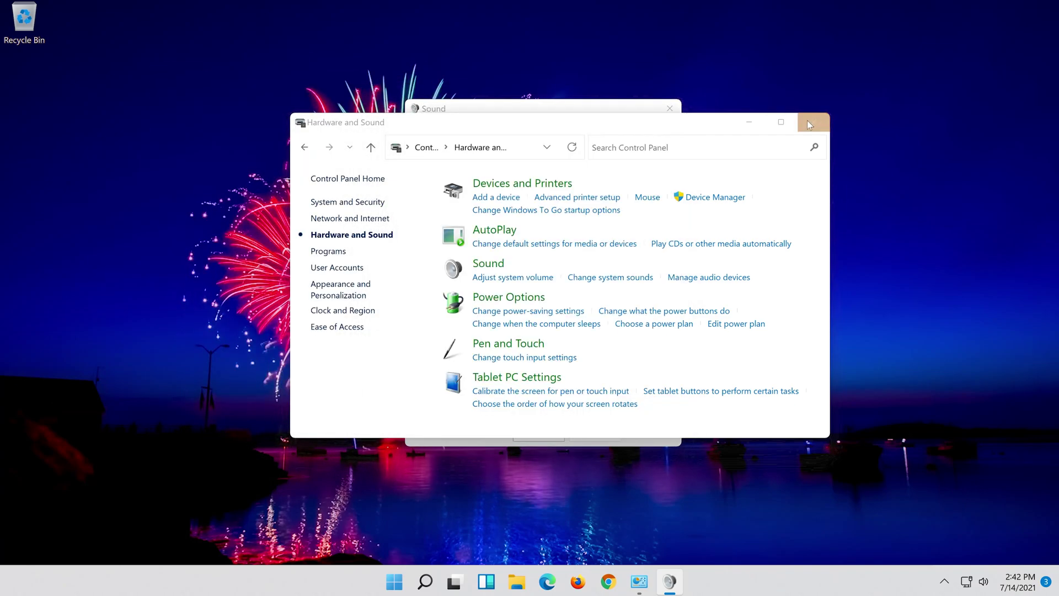
left_click(508, 176)
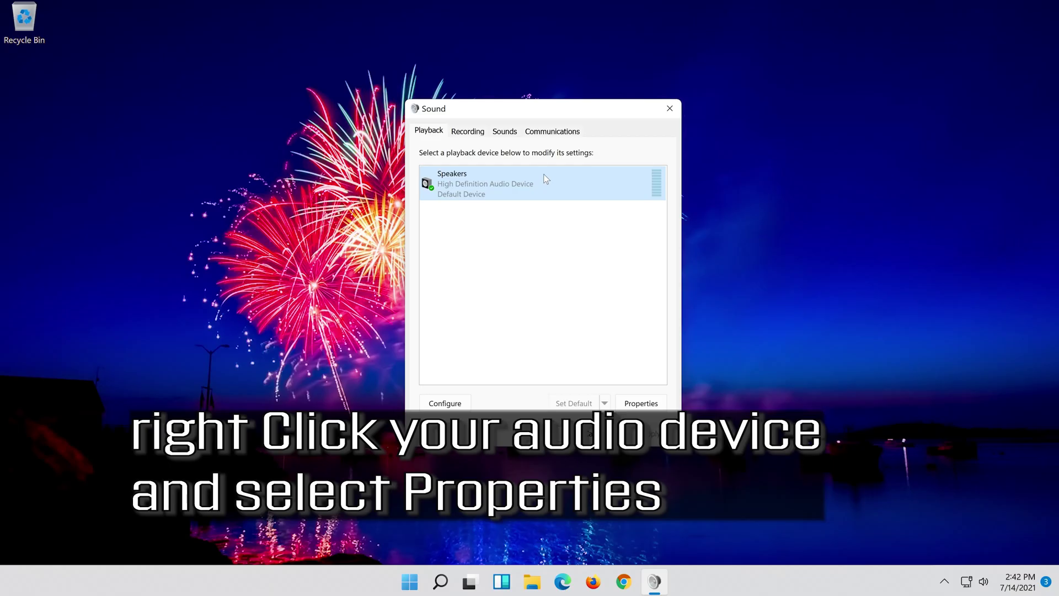
right_click(544, 176)
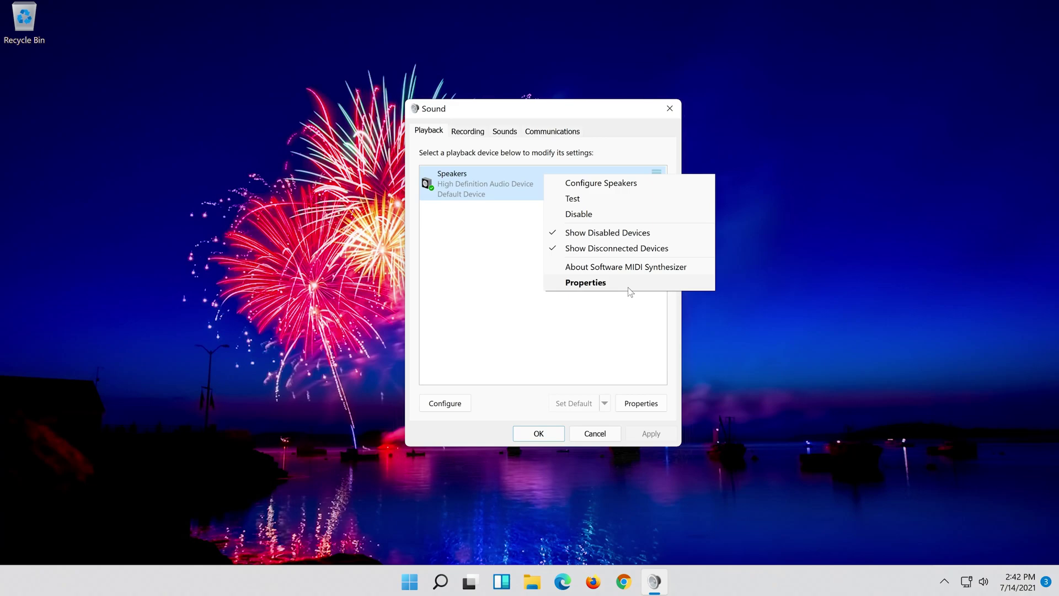
Disable all audio enhancements for the Speakers, apply, and close both Sound dialogs.
left_click(629, 288)
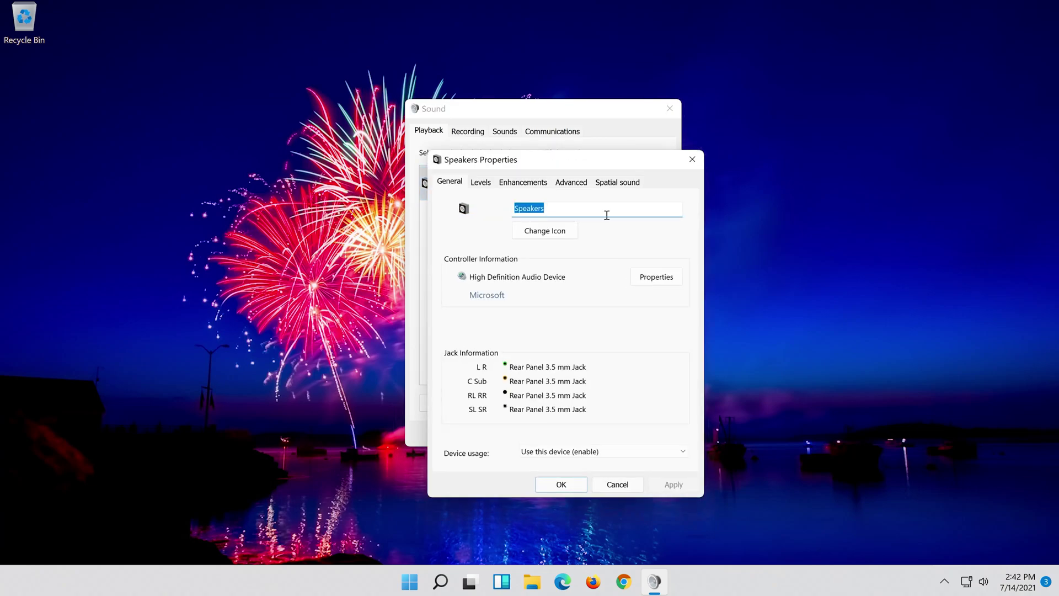
left_click_drag(588, 171, 567, 117)
left_click(523, 129)
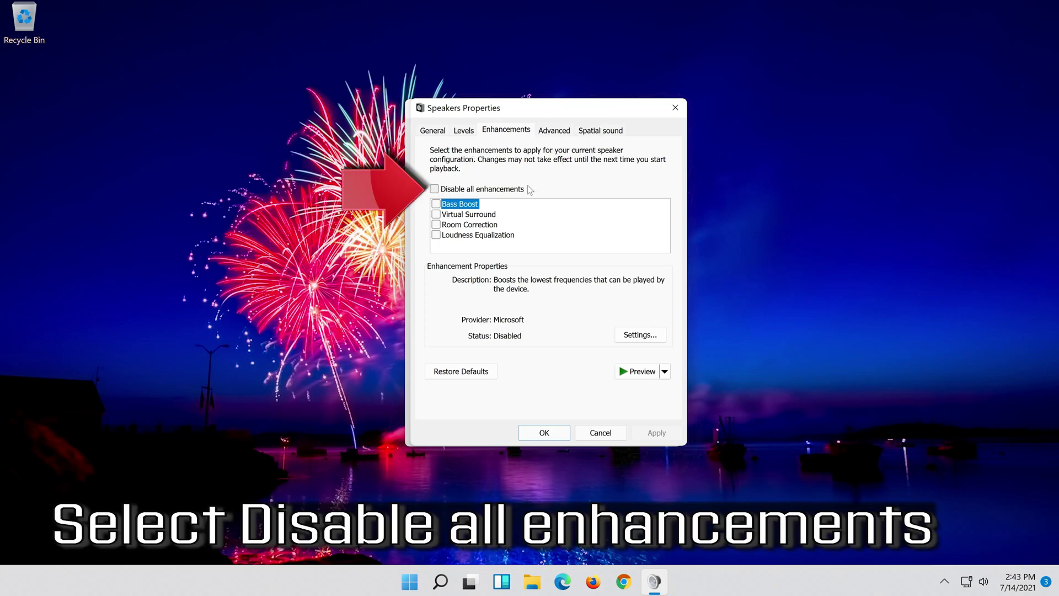
left_click(437, 189)
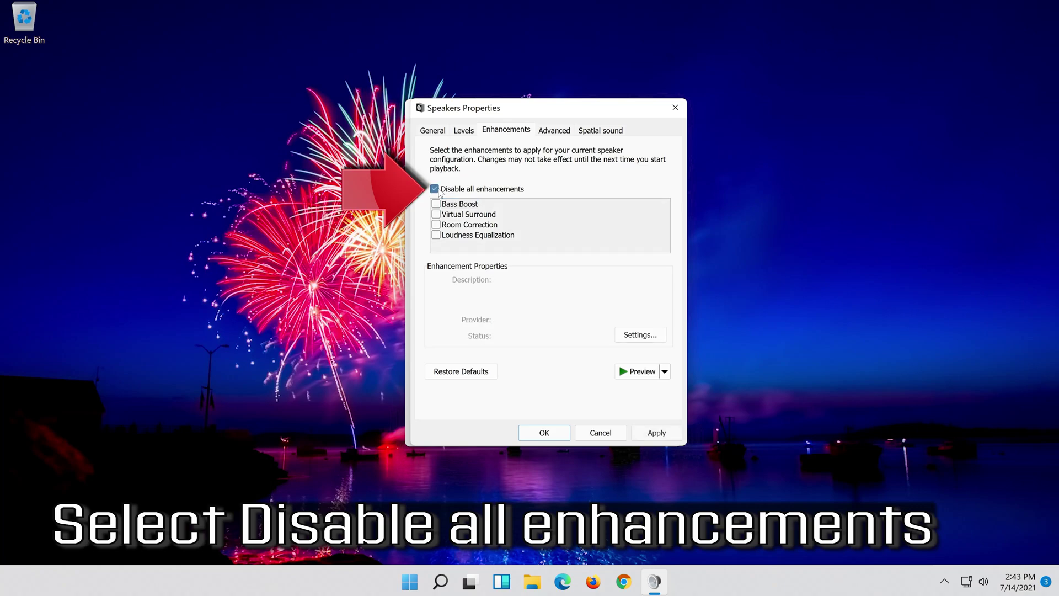
left_click(665, 433)
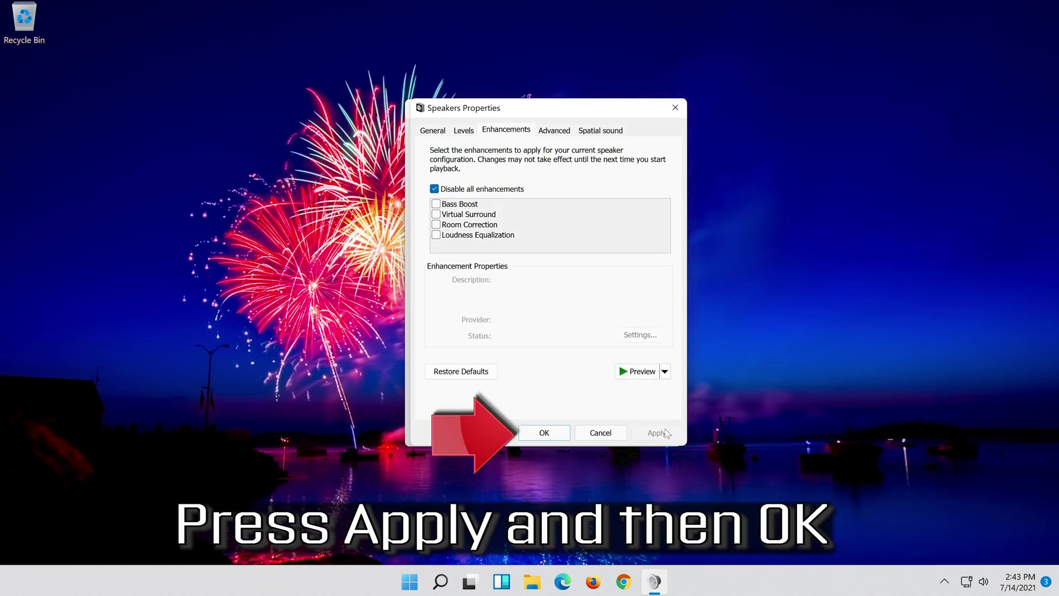
left_click(568, 433)
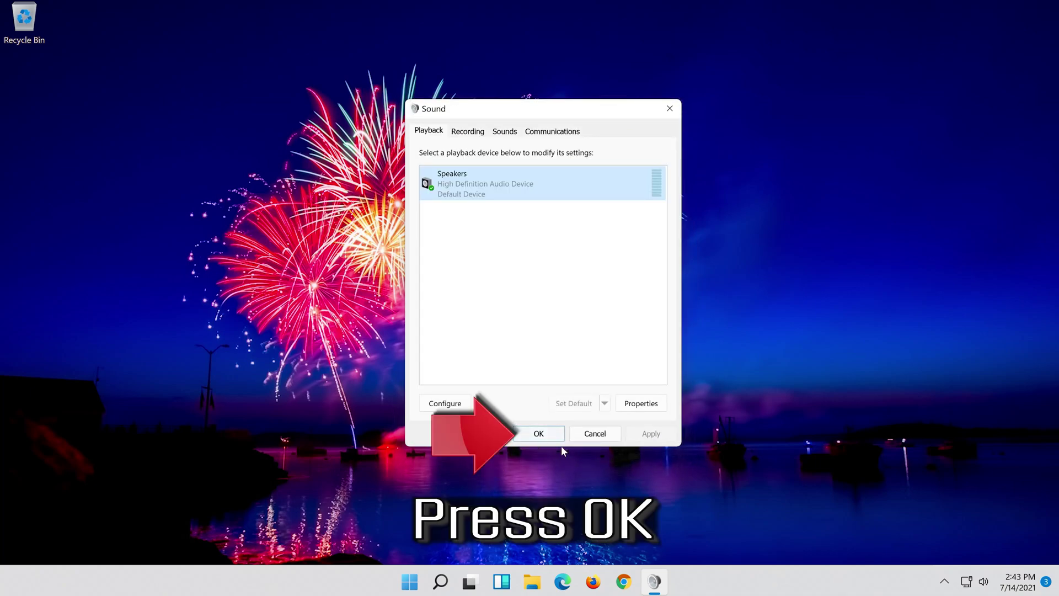
left_click(539, 433)
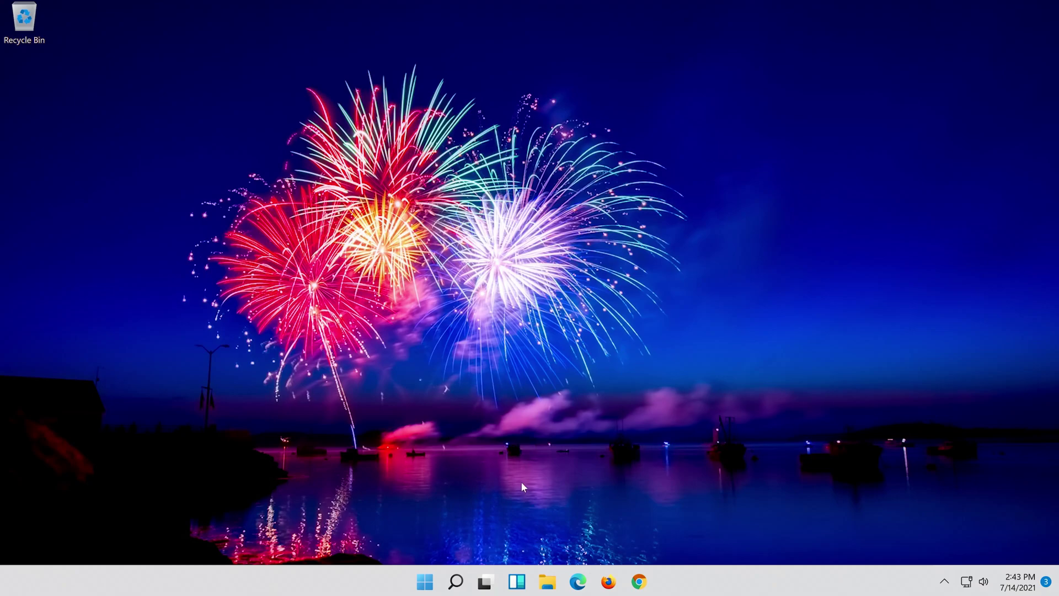
Search for 'control panel' again and open Control Panel.
left_click(456, 583)
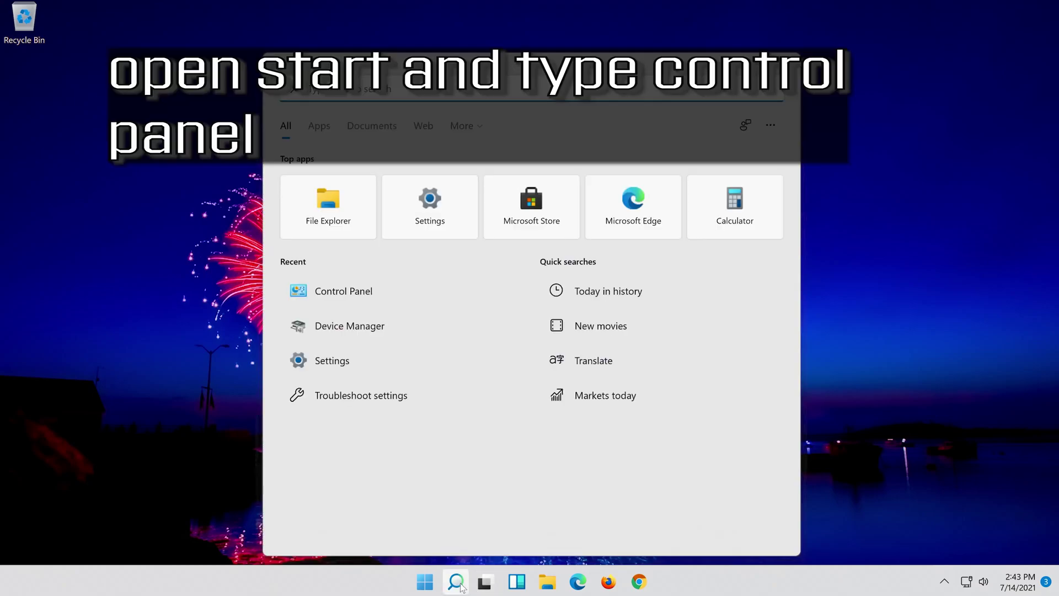
type("contr")
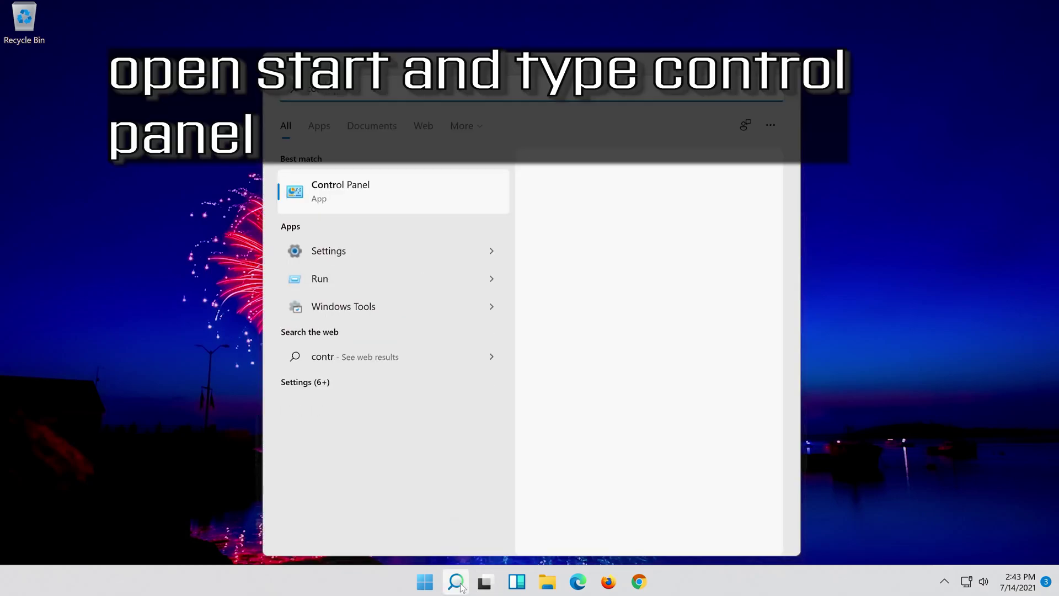
type("ol panel")
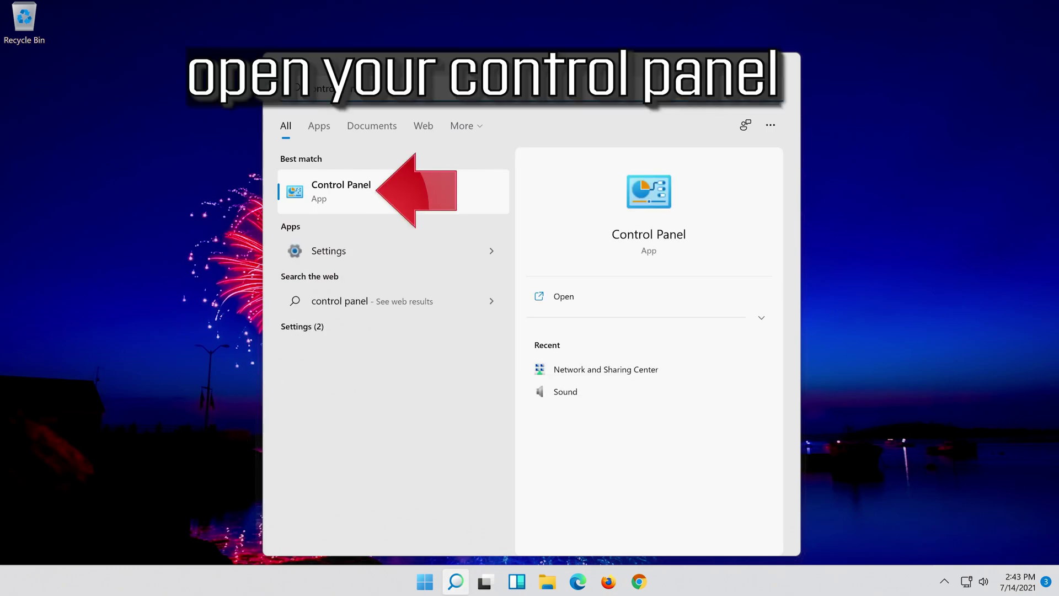
left_click(442, 190)
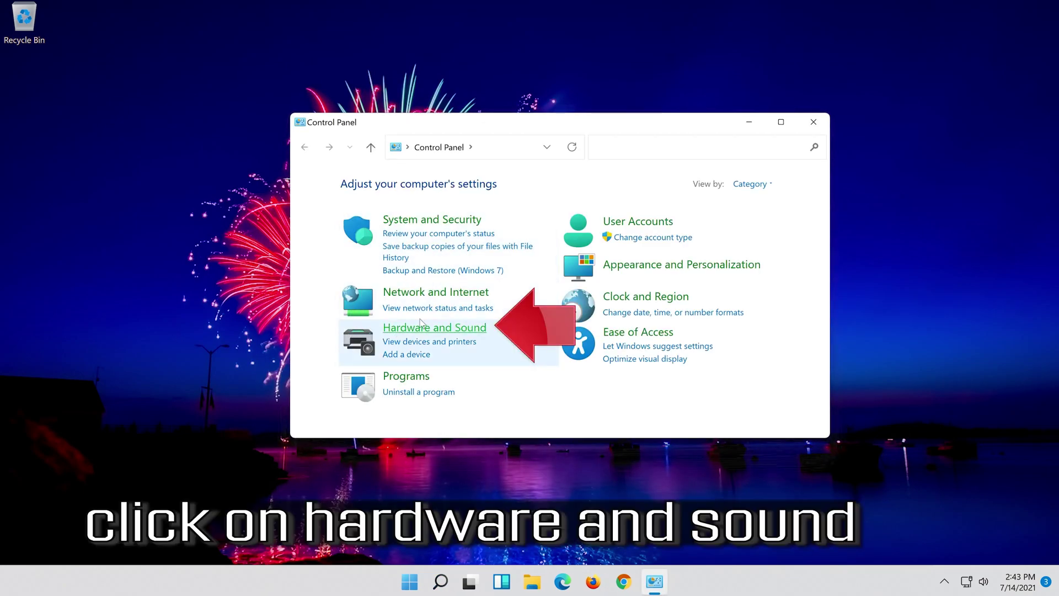
Open the Speakers properties from Hardware and Sound > Sound.
left_click(478, 333)
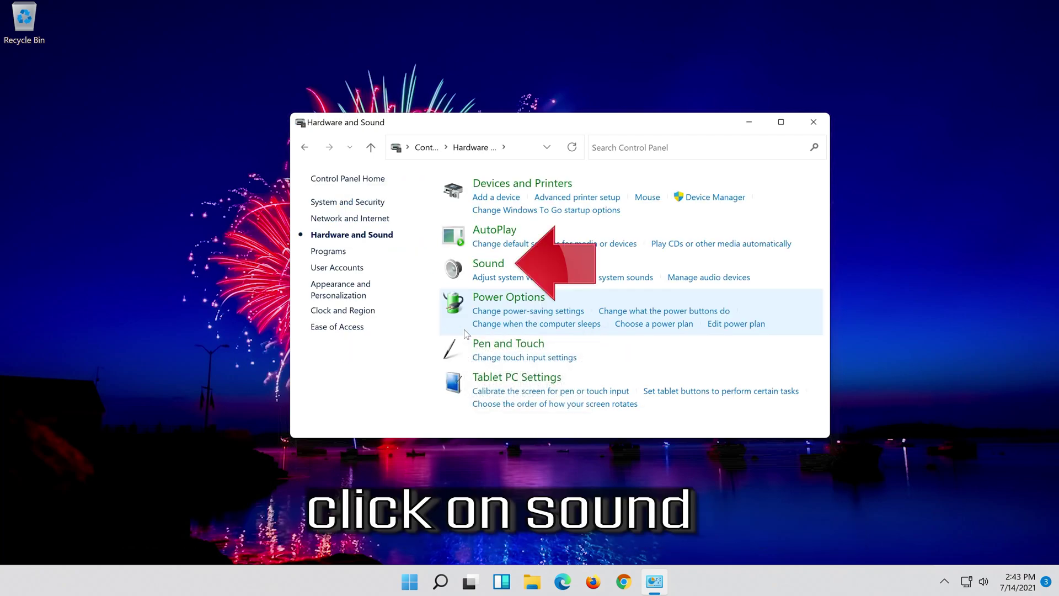
left_click(480, 270)
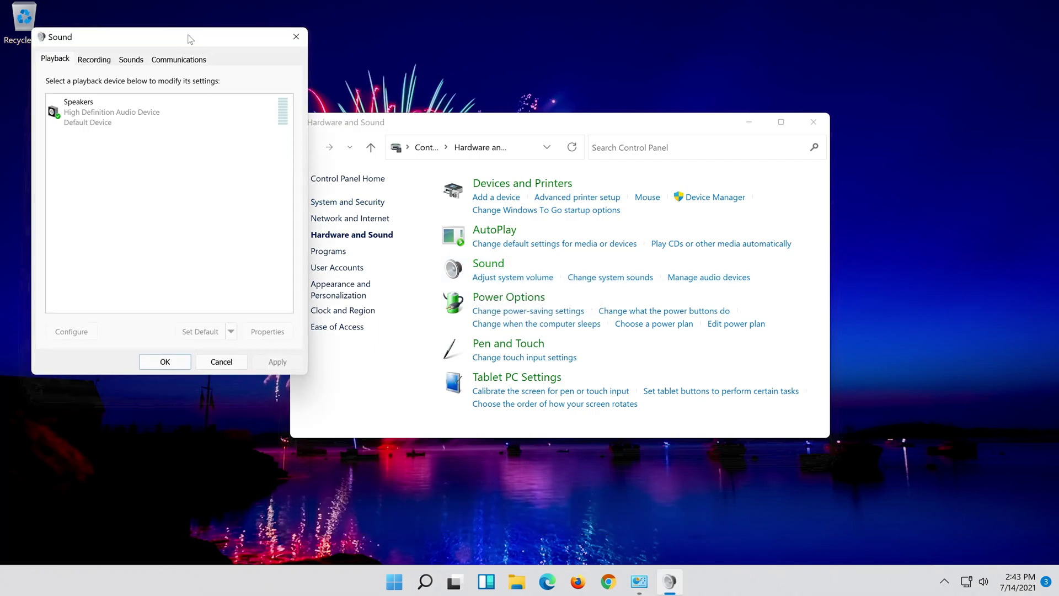
left_click_drag(175, 38, 571, 97)
left_click(502, 173)
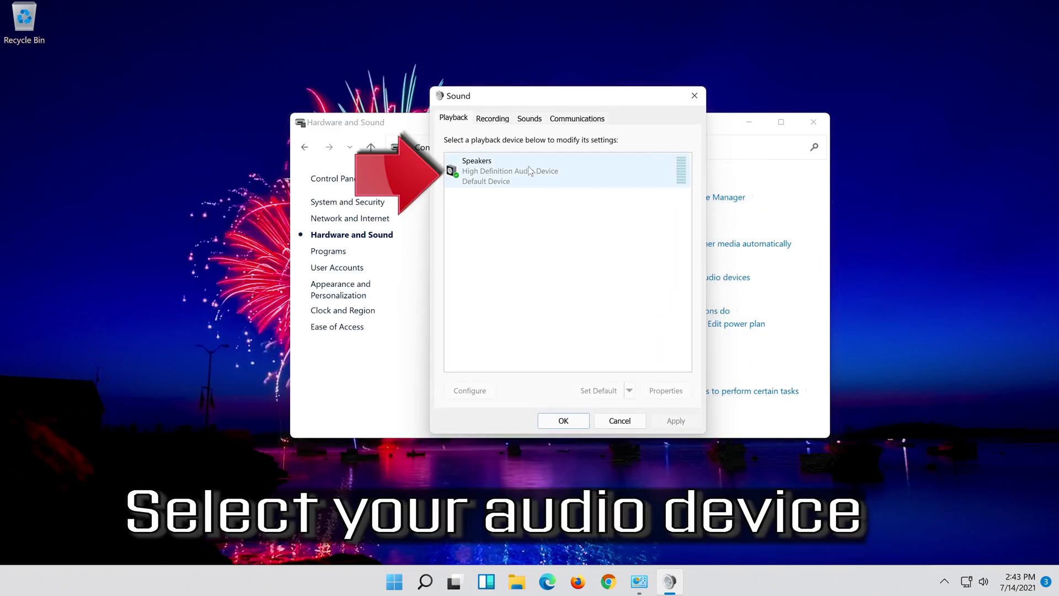
right_click(564, 184)
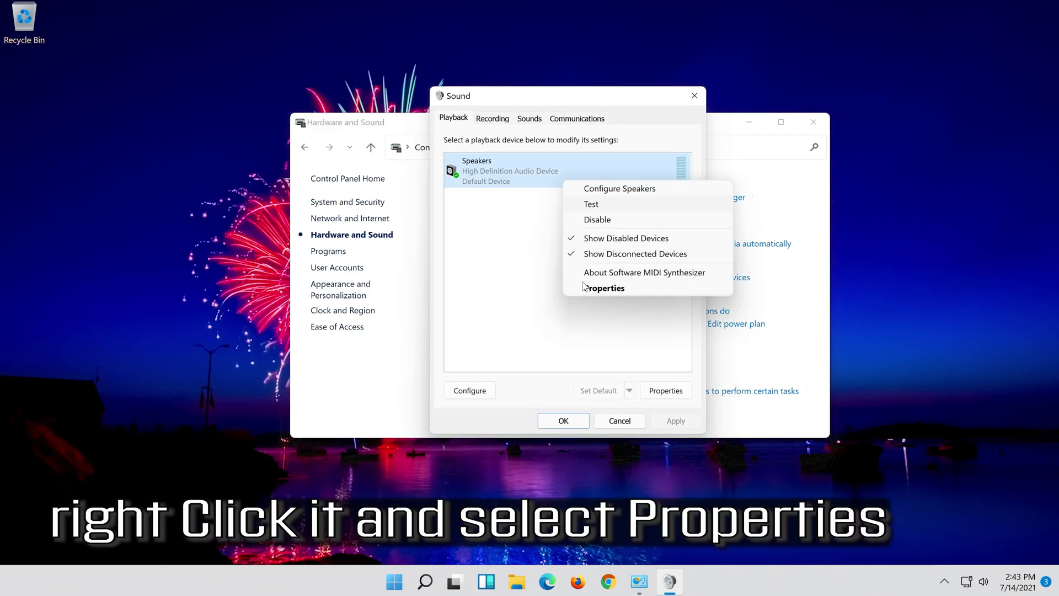
left_click(626, 289)
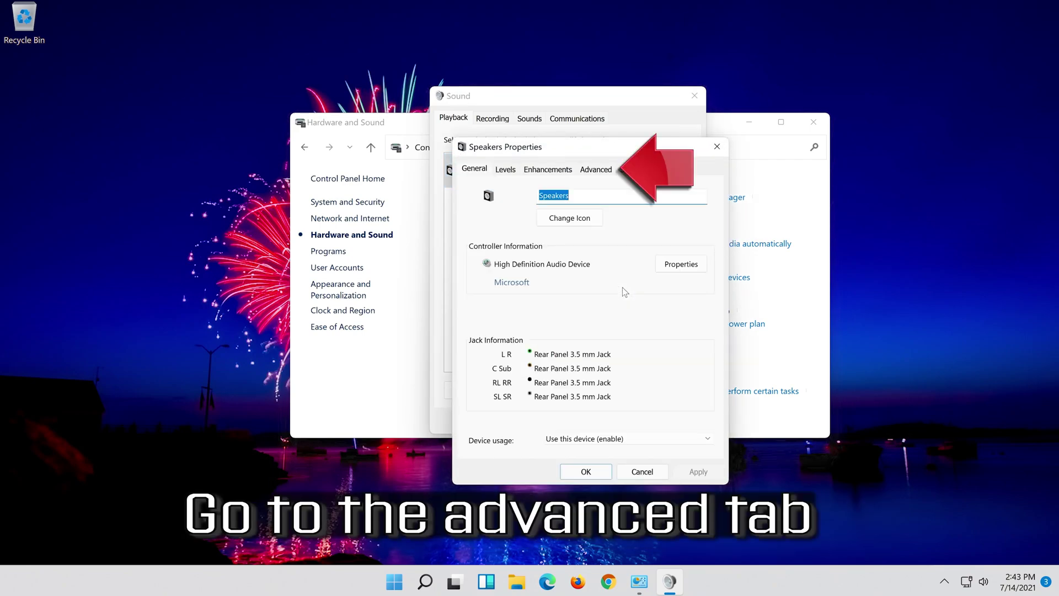
Set the default format to 16 bit, 48000 Hz (DVD Quality), apply, and close the dialogs.
left_click(602, 169)
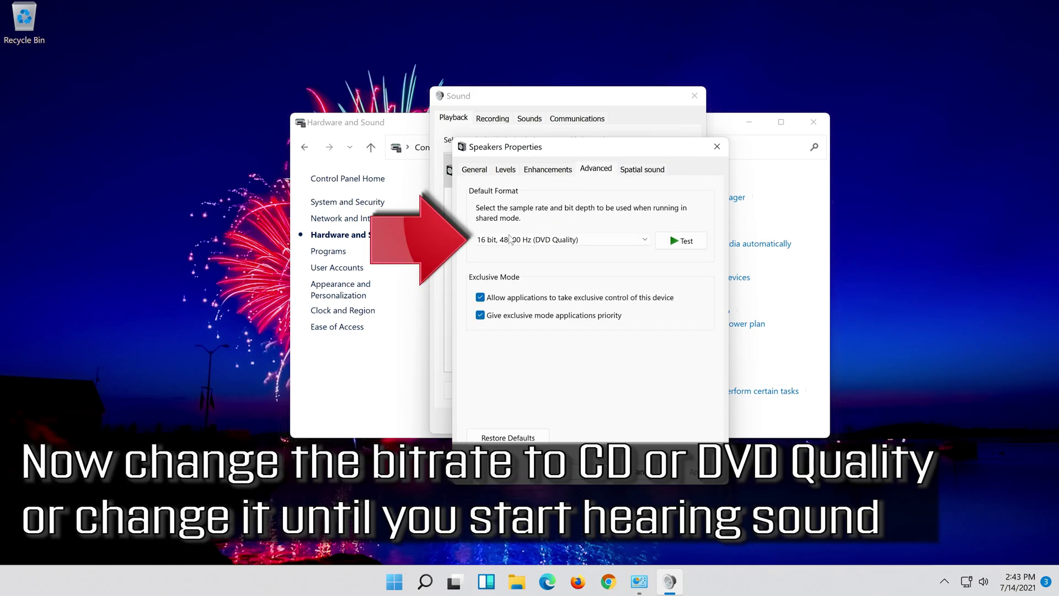
left_click(540, 240)
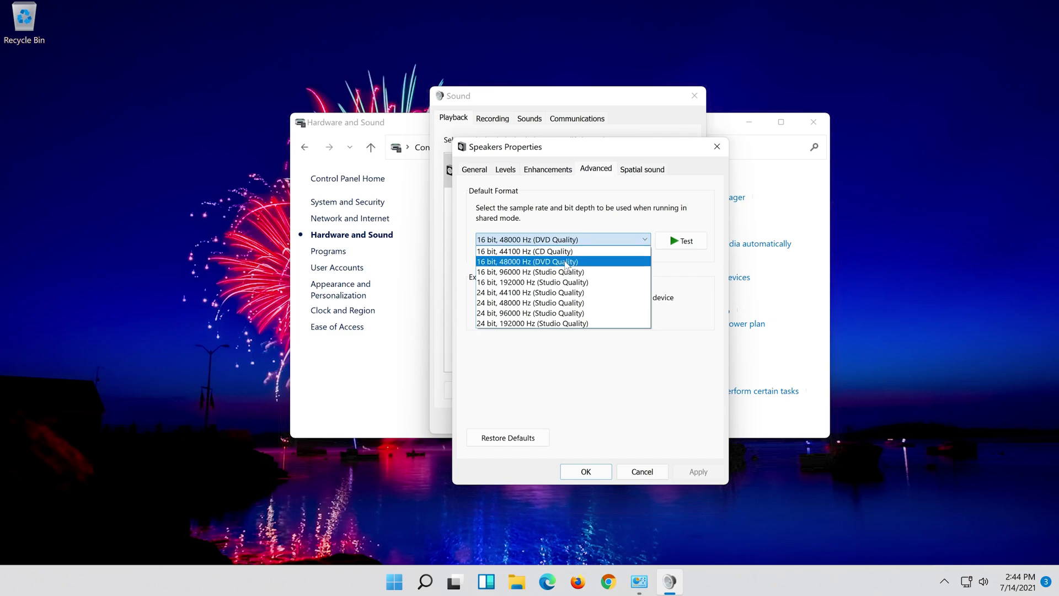
left_click(566, 262)
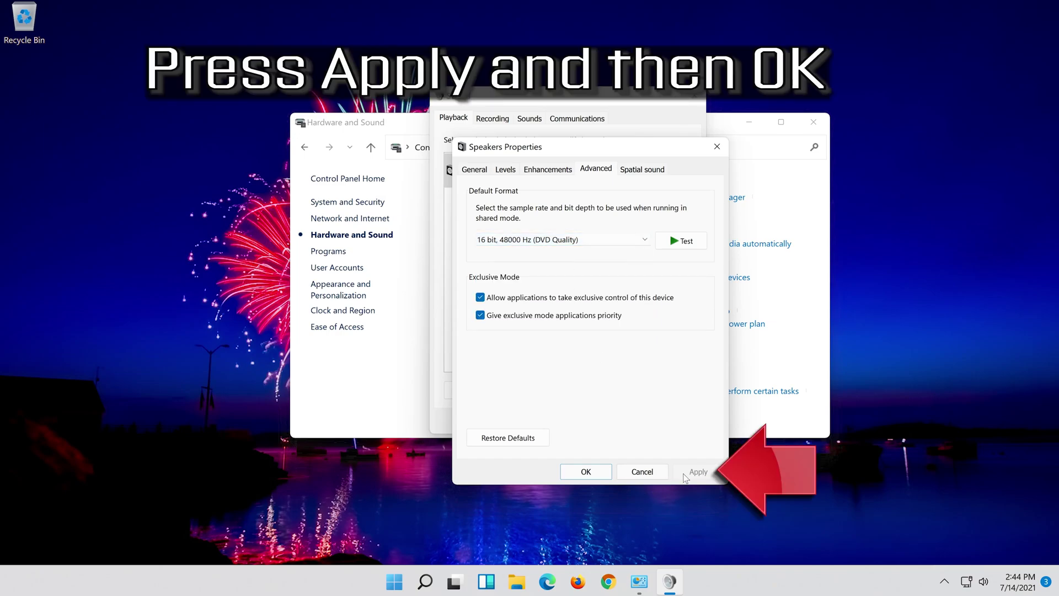
left_click(579, 476)
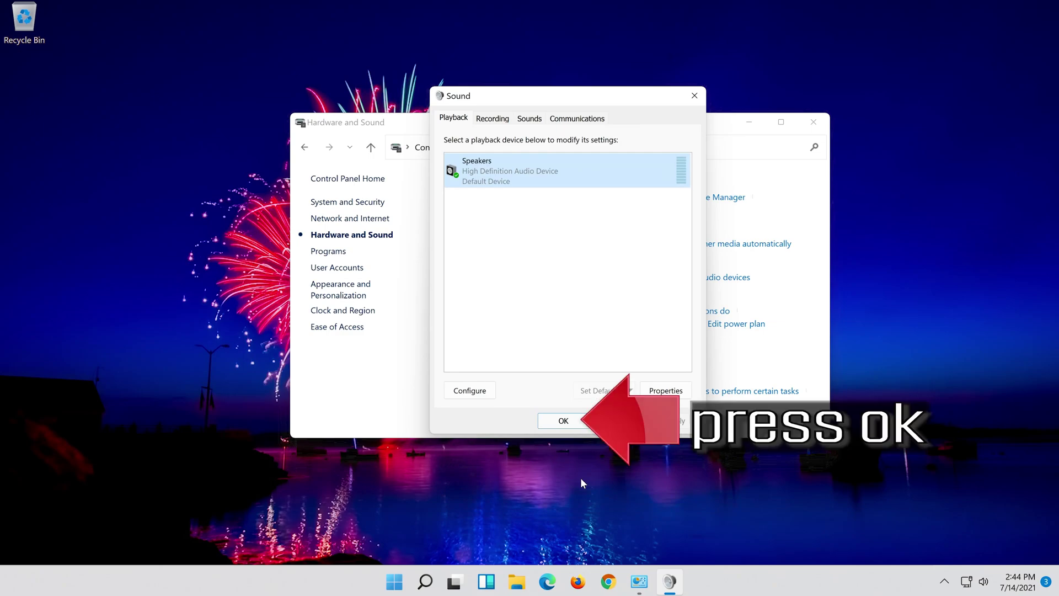
left_click(547, 422)
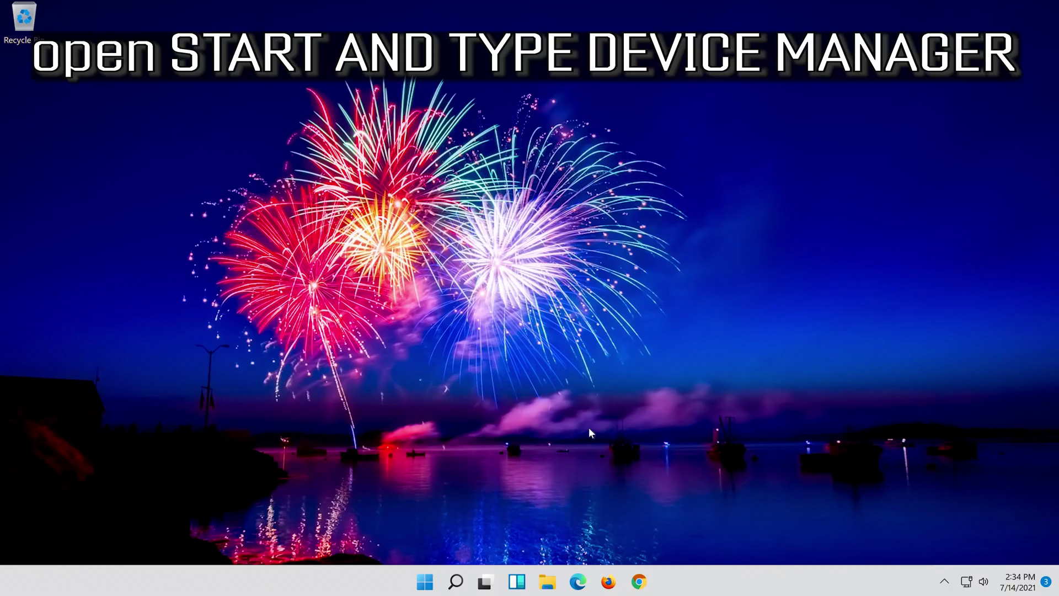
Open Device Manager and select High Definition Audio Device under Sound, video and game controllers.
left_click(451, 585)
type("device manager")
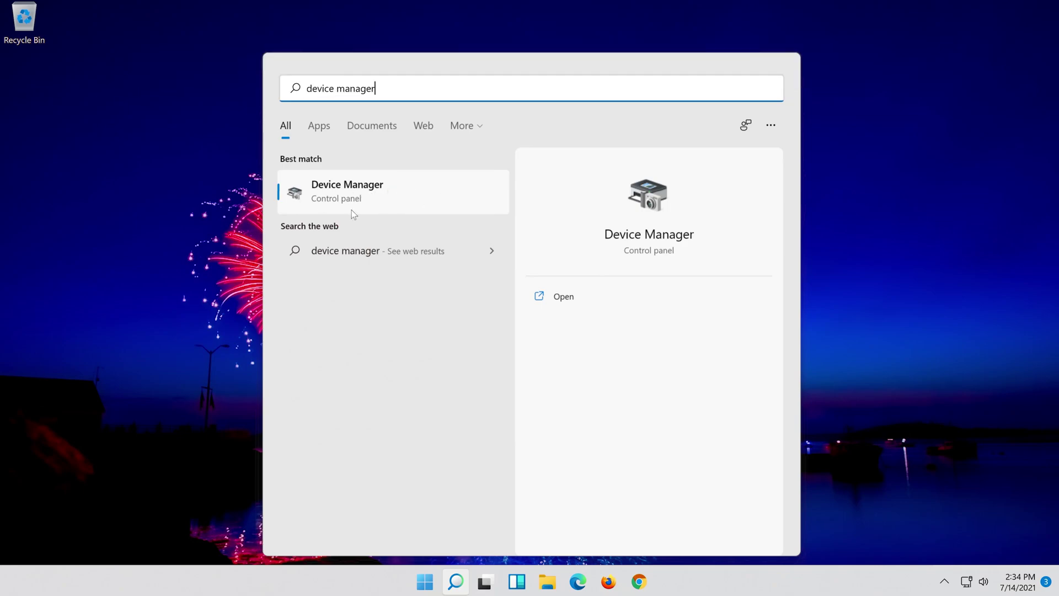
left_click(367, 199)
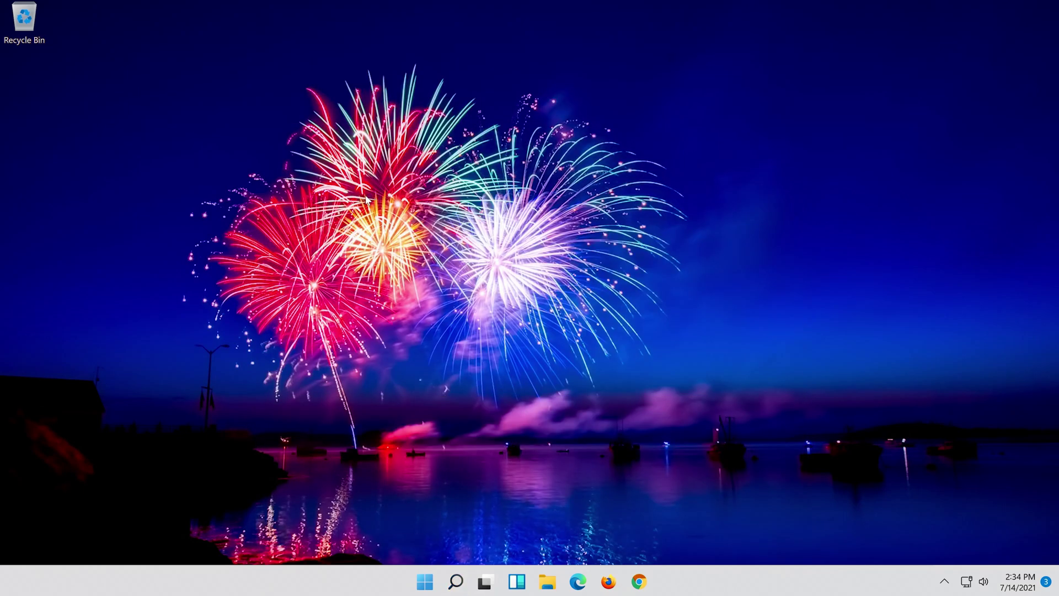
left_click_drag(187, 127, 424, 129)
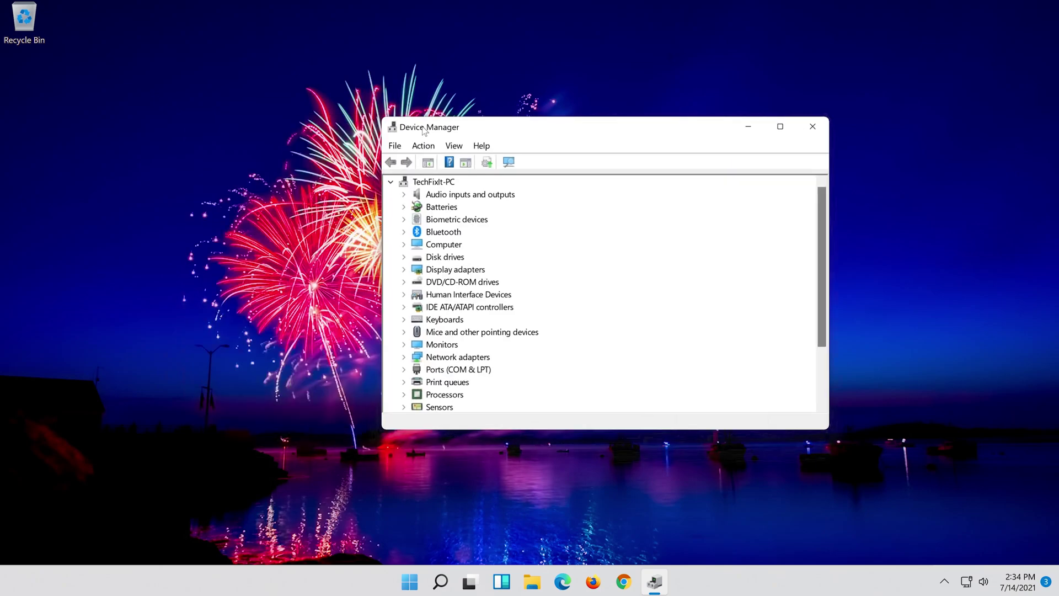
scroll(549, 296, "down", 2)
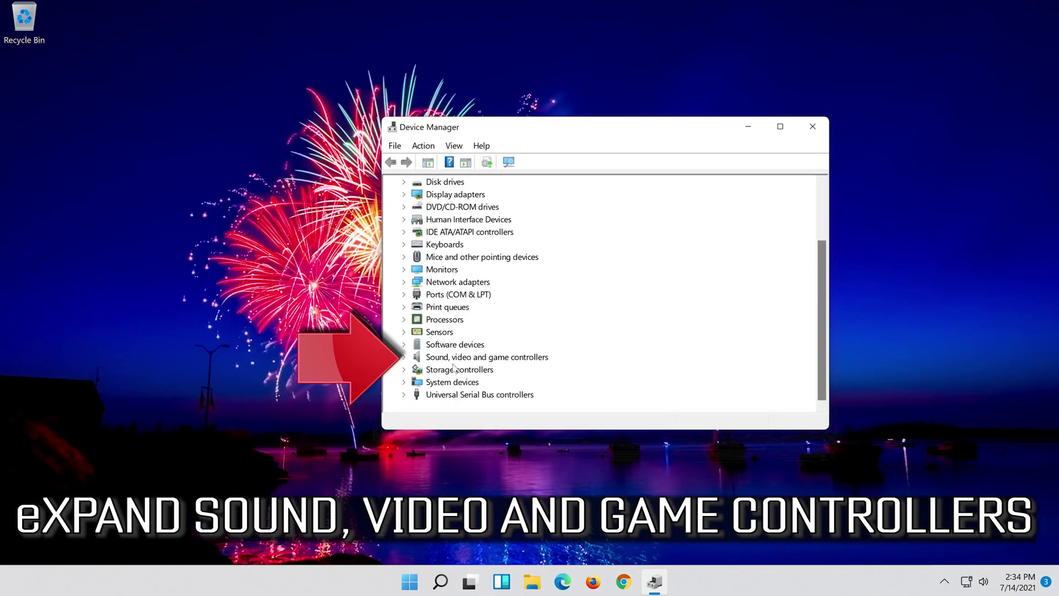
double_click(416, 358)
left_click(496, 362)
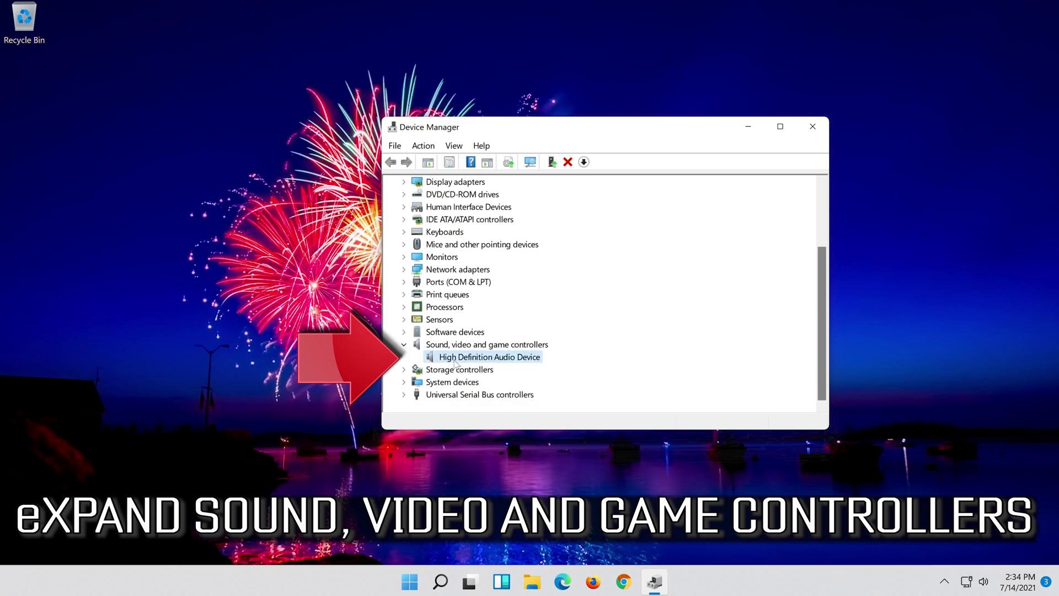
Uninstall High Definition Audio Device from its Driver tab, then close Device Manager.
right_click(489, 361)
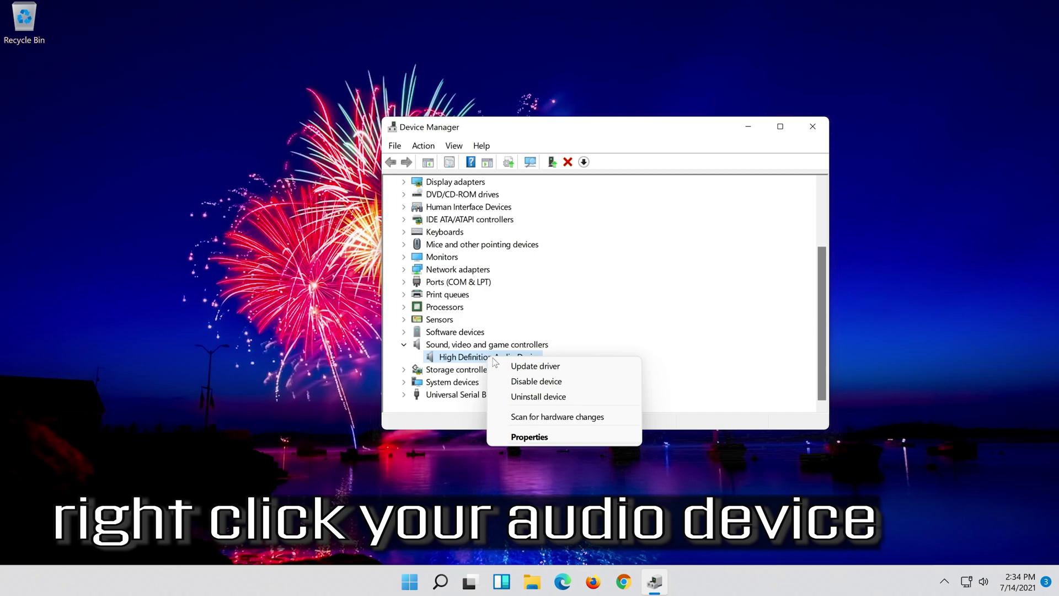
left_click(536, 441)
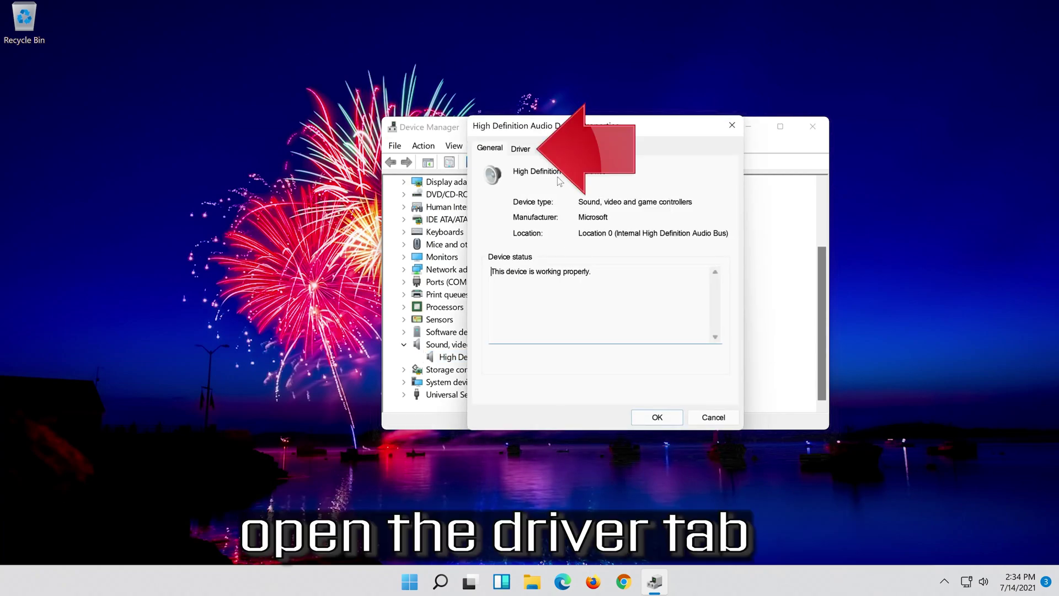
left_click(515, 151)
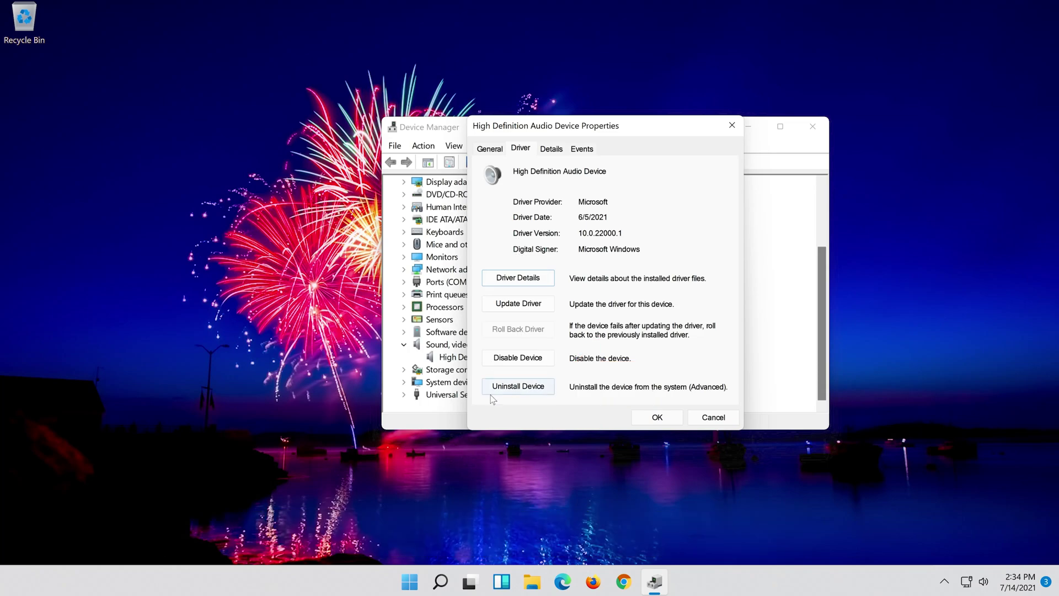
left_click(524, 388)
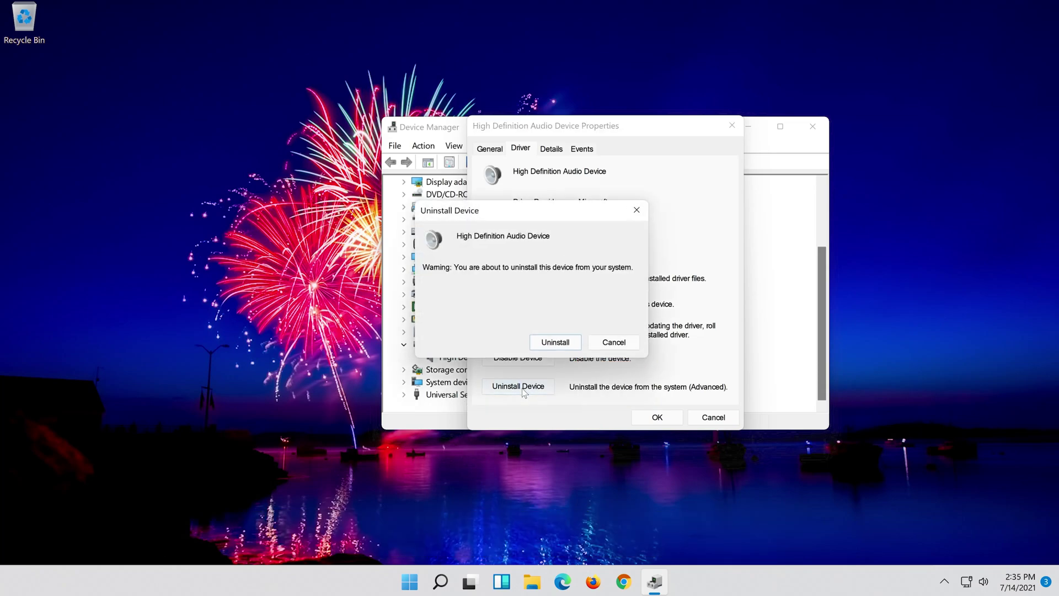
left_click(561, 346)
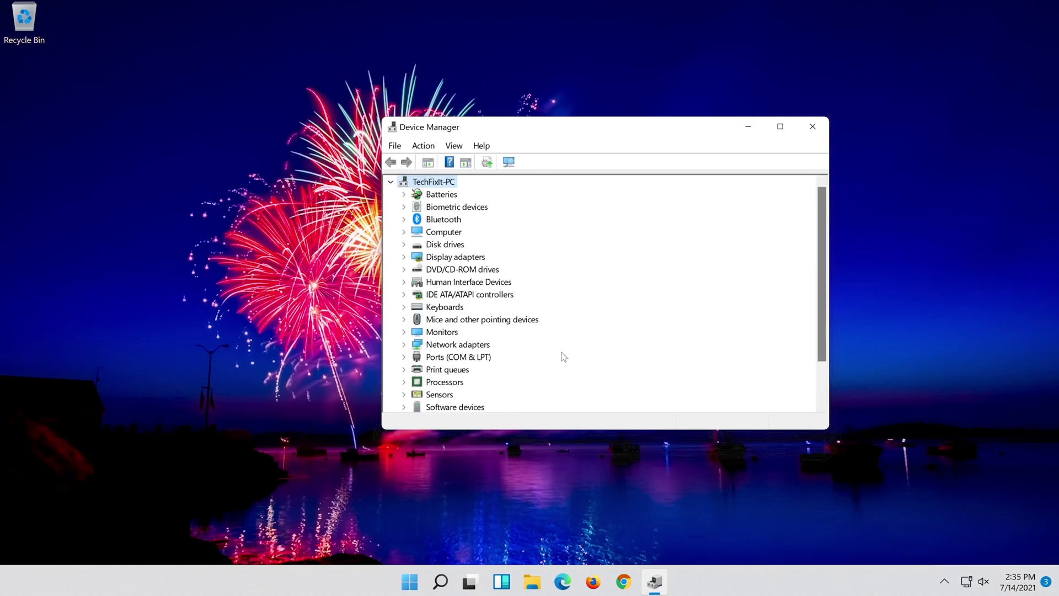
left_click(812, 130)
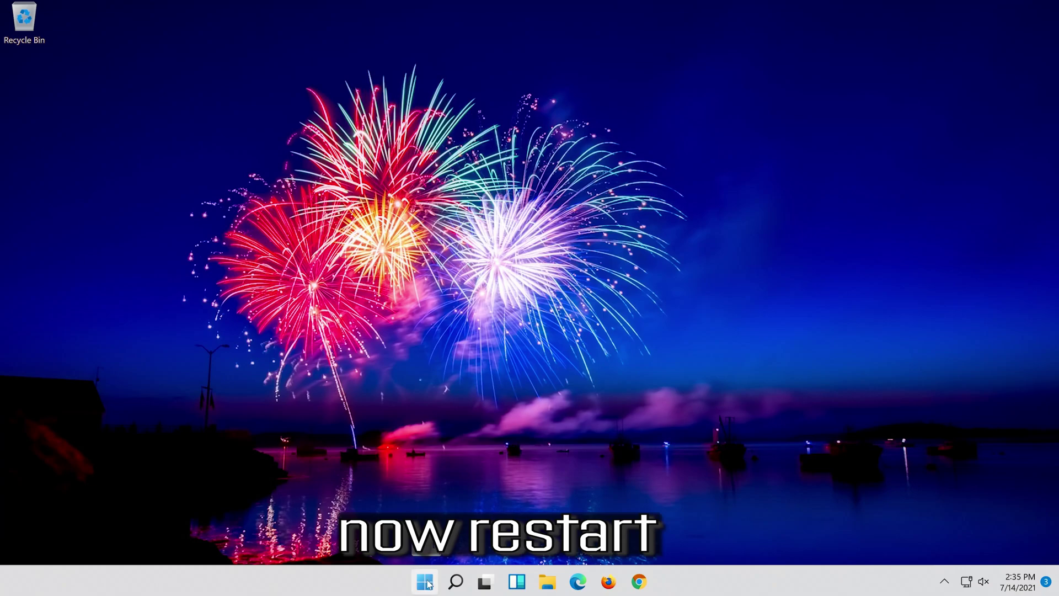
Restart the PC using the Restart option in the Start menu's power options.
left_click(429, 584)
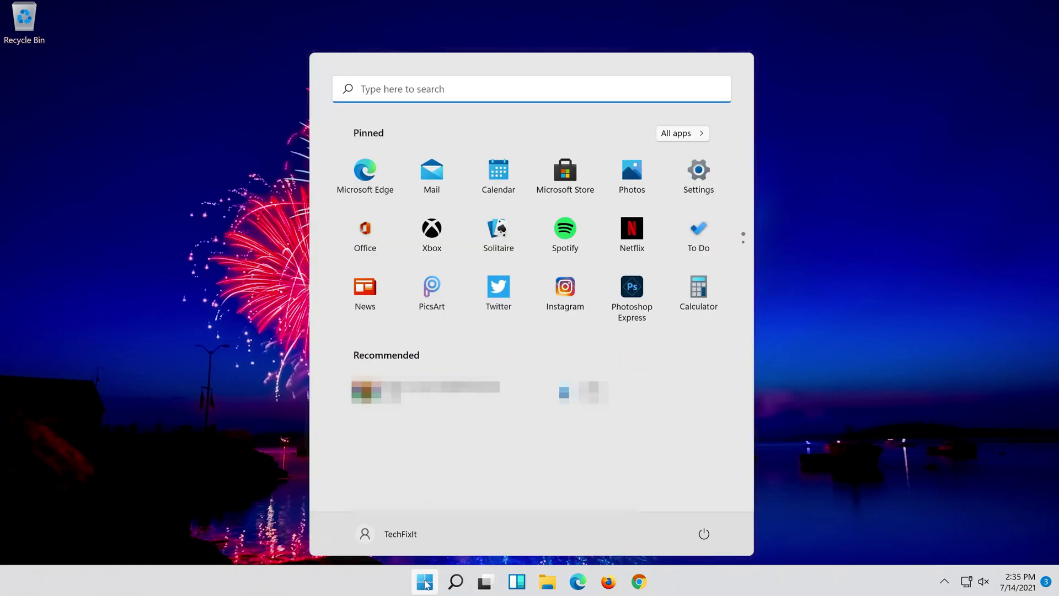
left_click(704, 533)
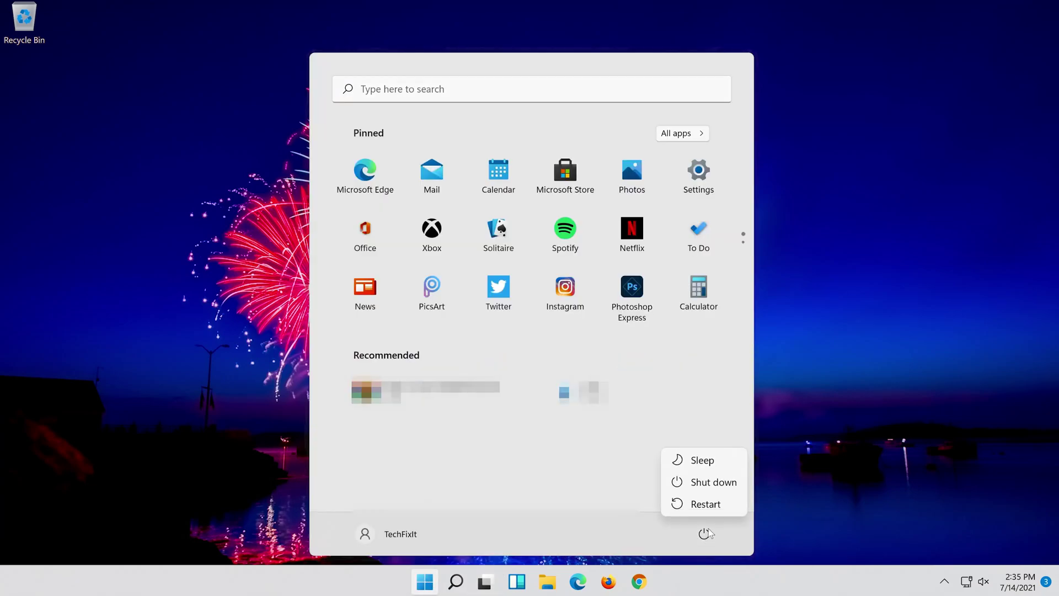
left_click(717, 510)
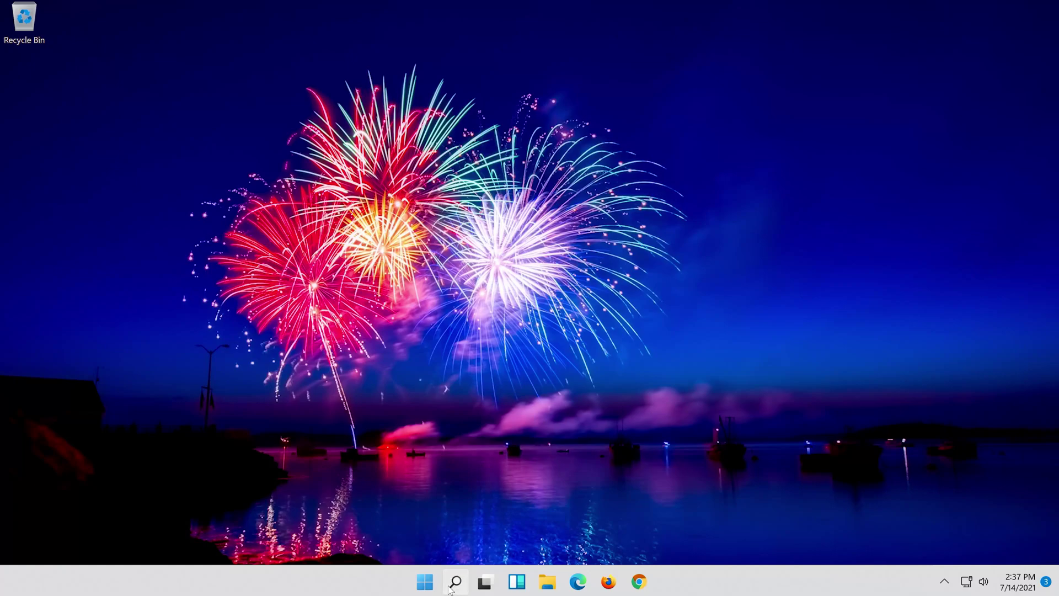
Search for 'device manager', launch it, and center its window on screen.
left_click(450, 588)
type("device manager")
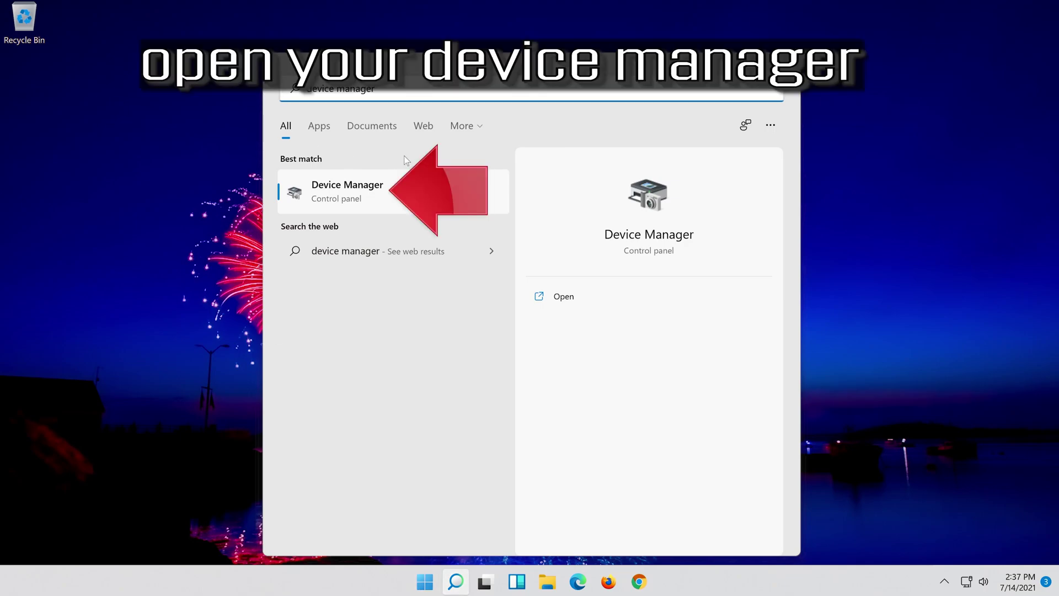
left_click(395, 200)
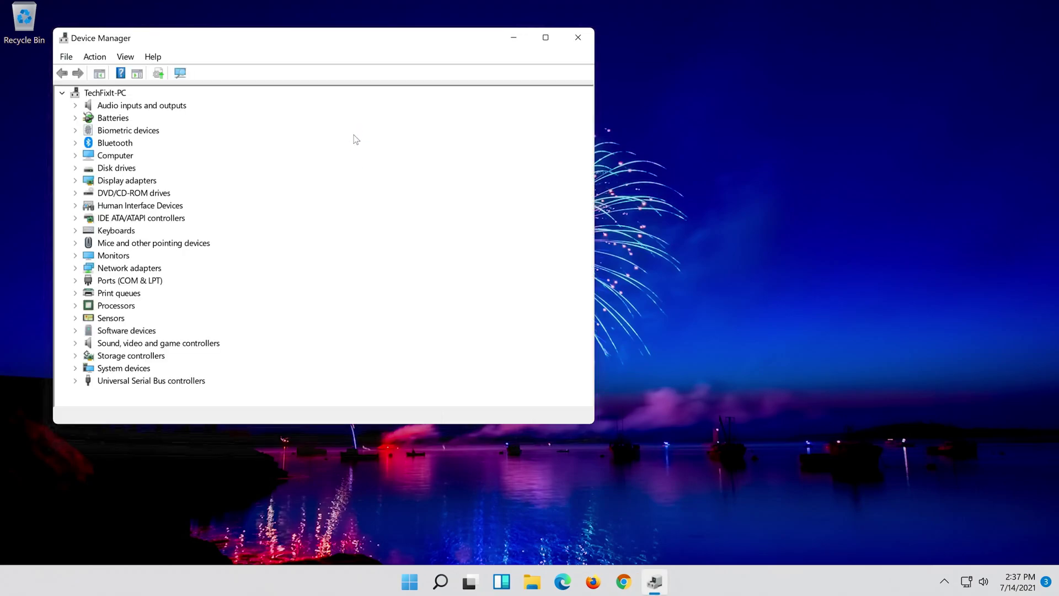
left_click_drag(239, 47, 517, 80)
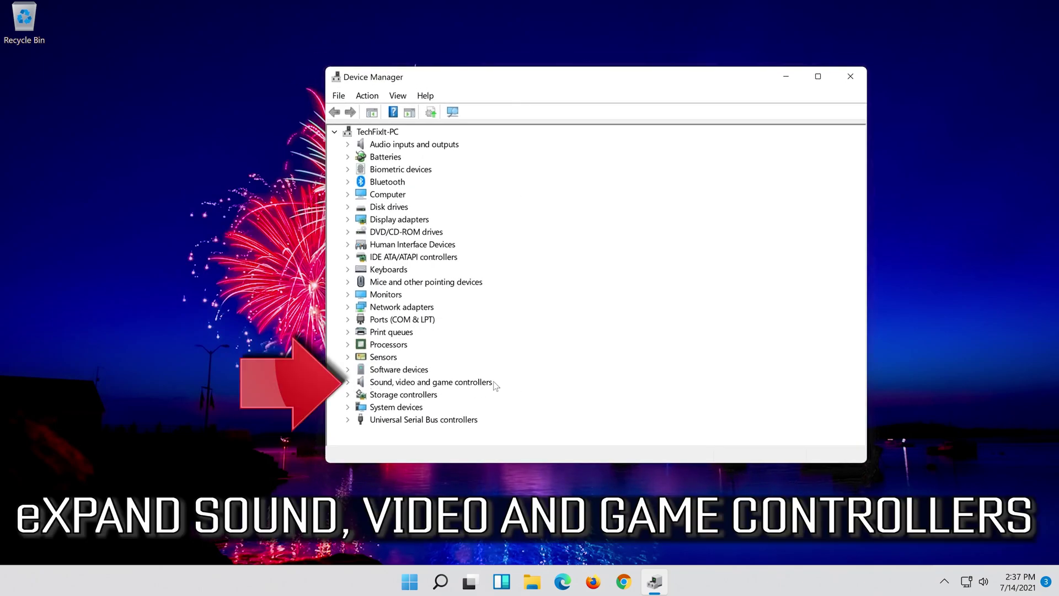
Open Properties for High Definition Audio Device under Sound, video and game controllers.
left_click(348, 381)
left_click(393, 398)
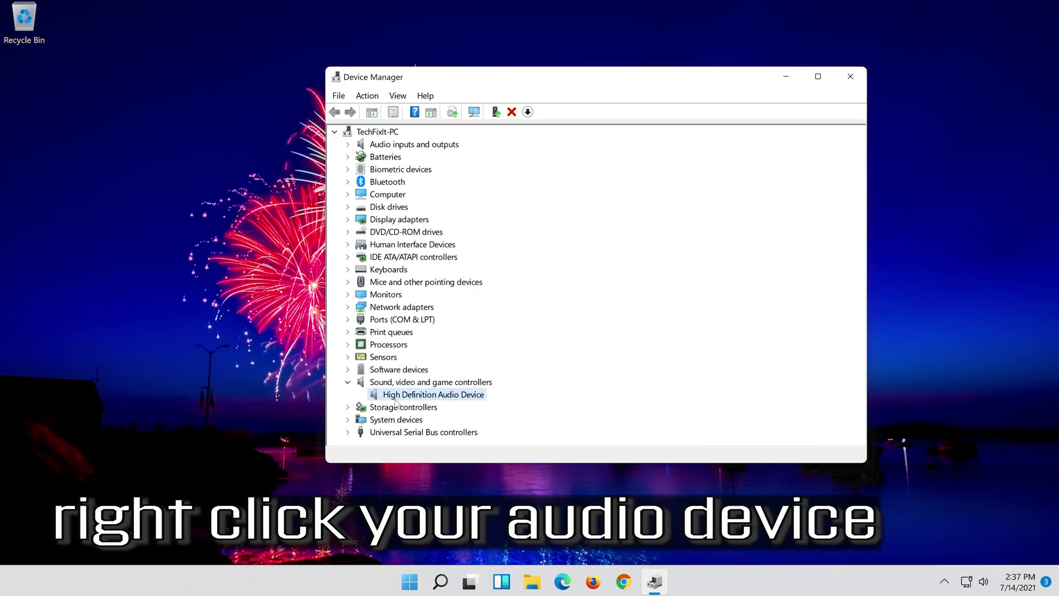
right_click(473, 399)
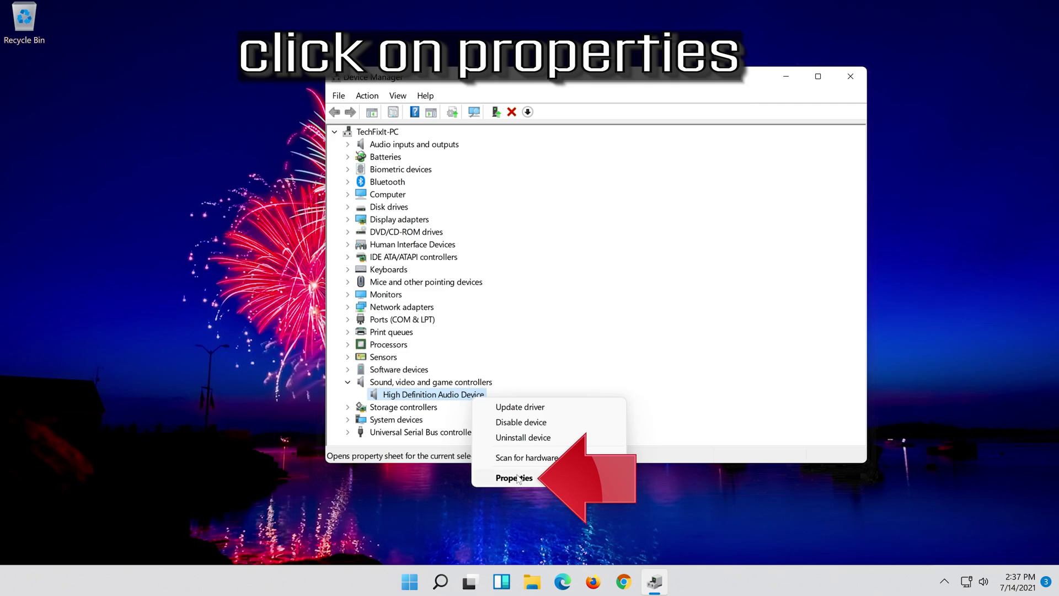
left_click(556, 479)
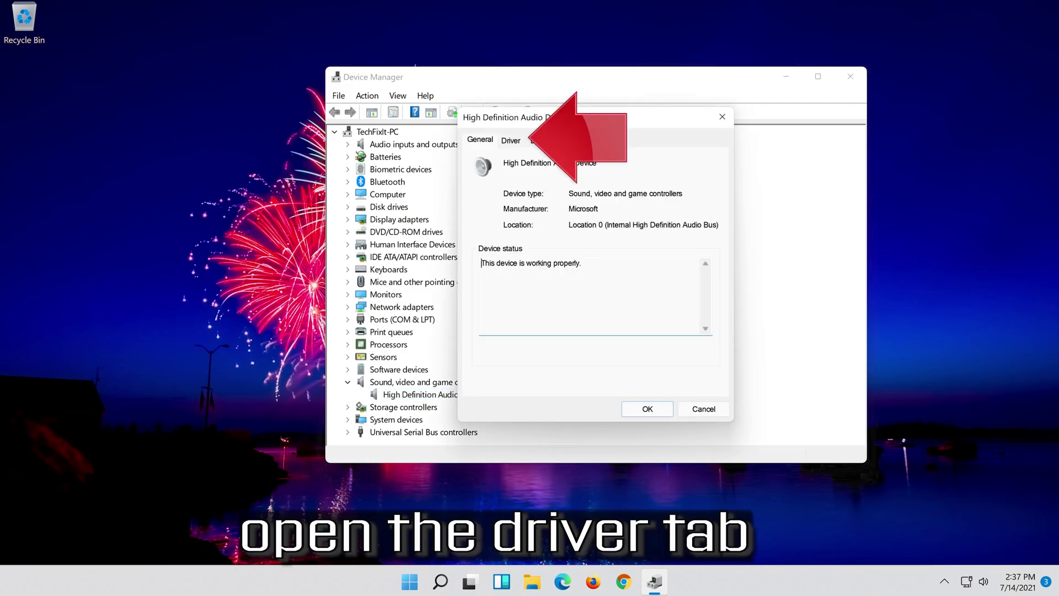
Reinstall the High Definition Audio Device driver from the compatible list, accepting the warning.
left_click(508, 142)
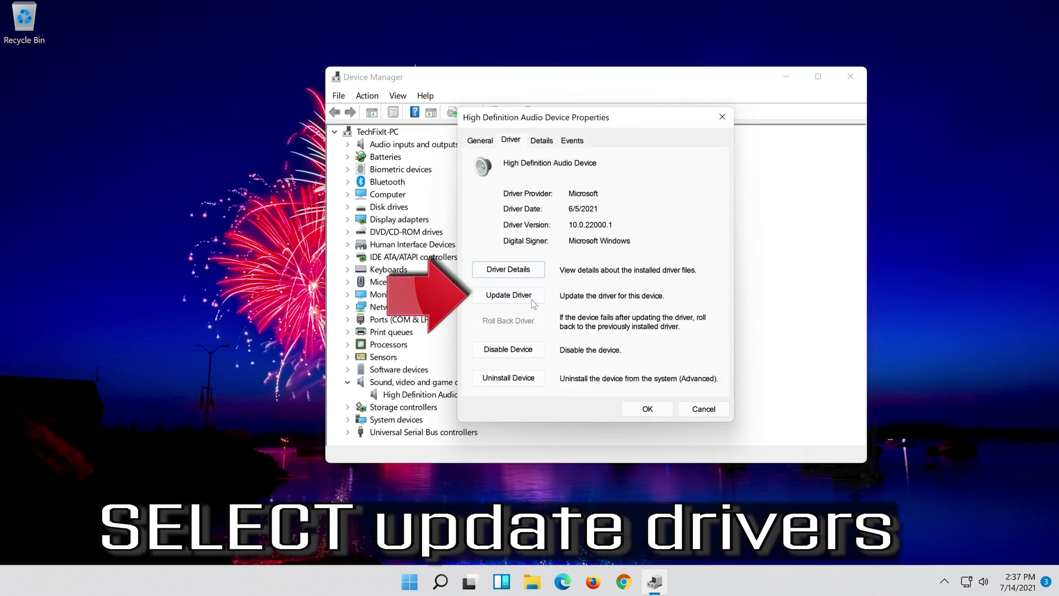
left_click(511, 303)
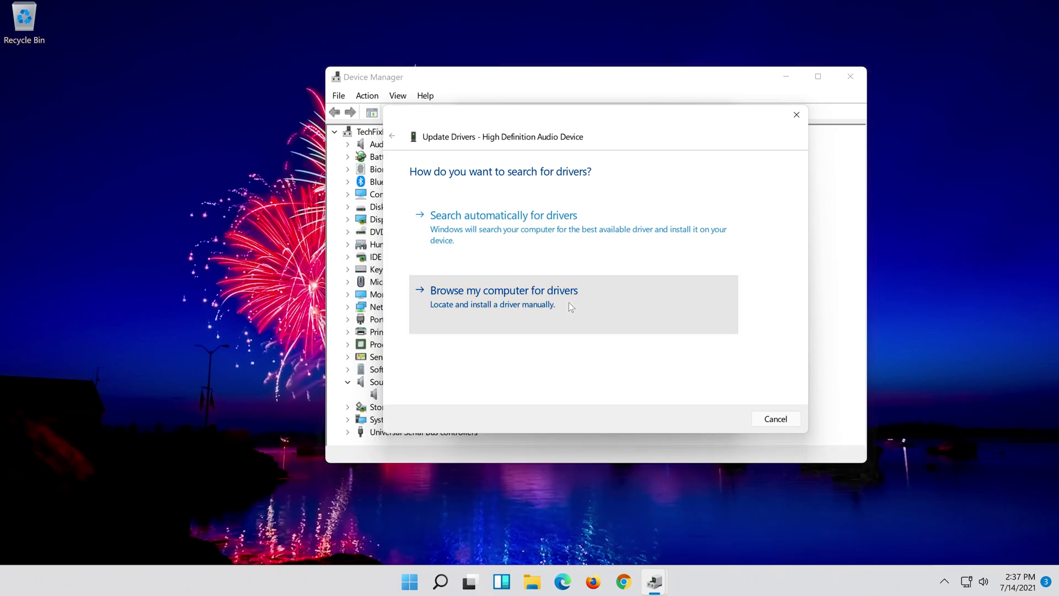
left_click(569, 304)
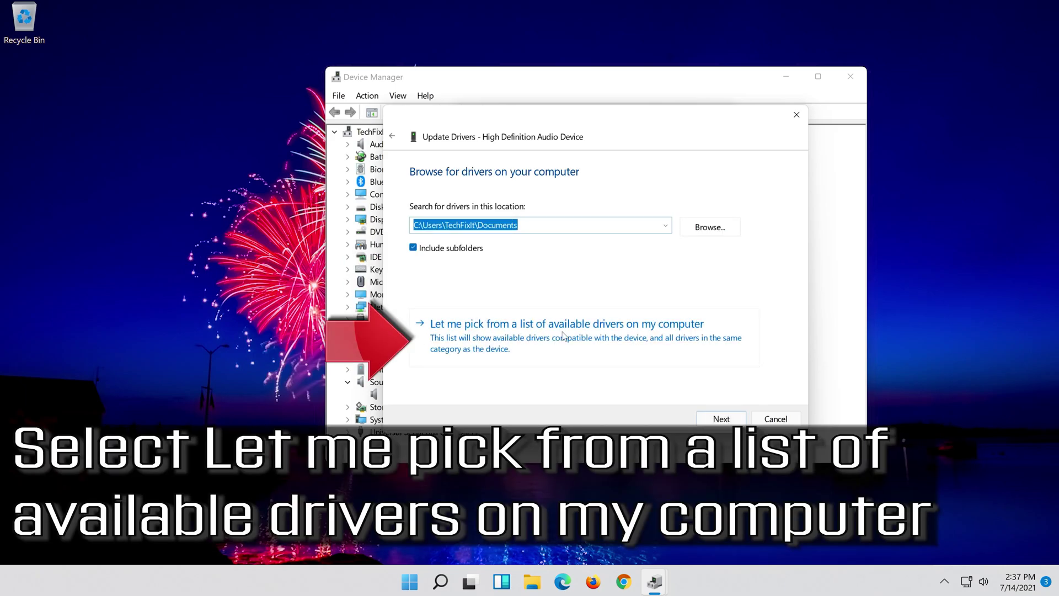
left_click(517, 346)
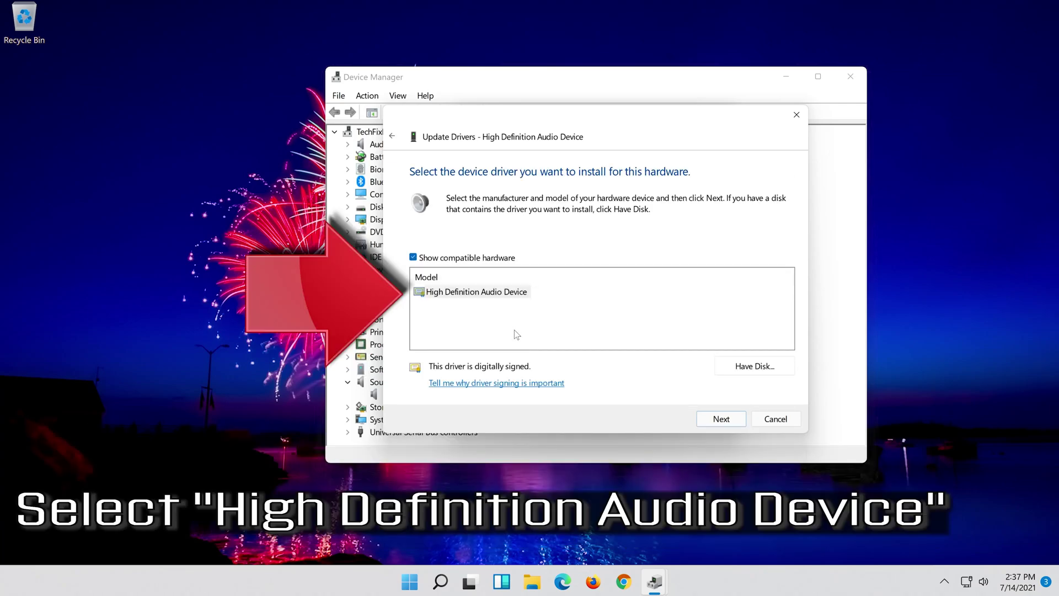
left_click(498, 294)
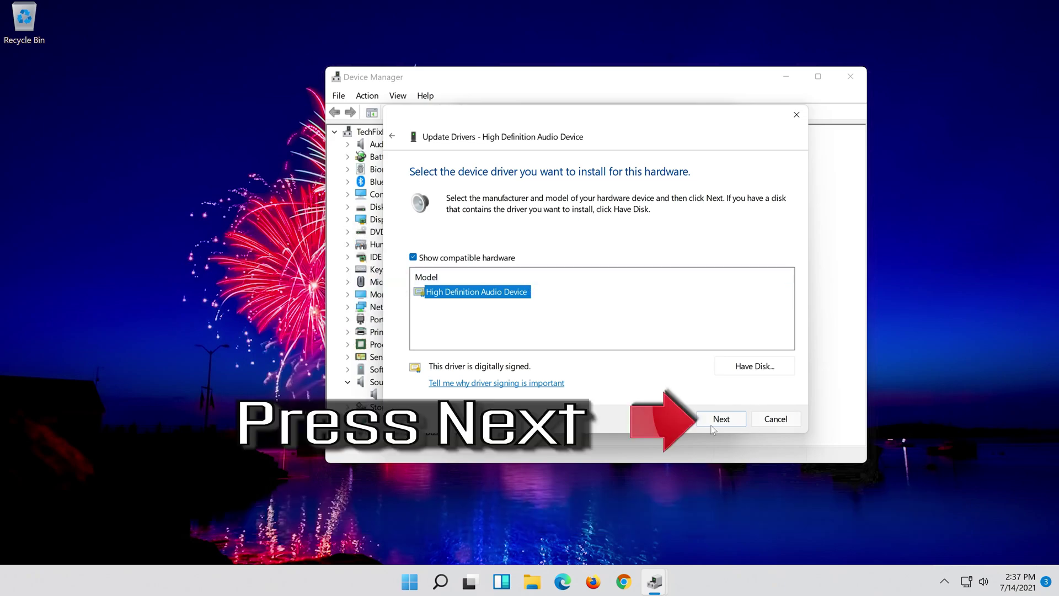
left_click(733, 423)
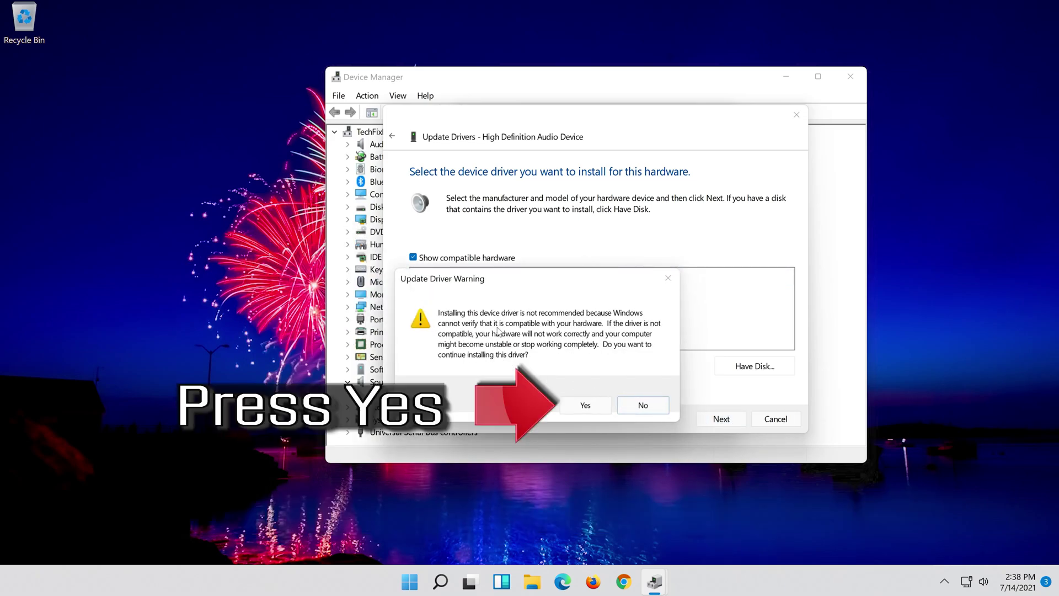
left_click(585, 406)
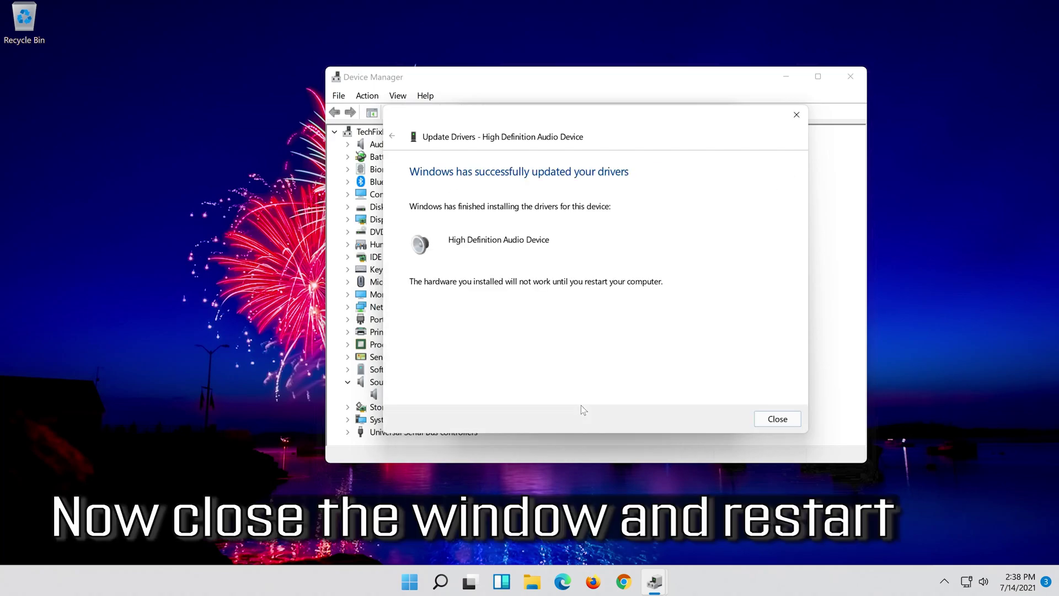
left_click(778, 420)
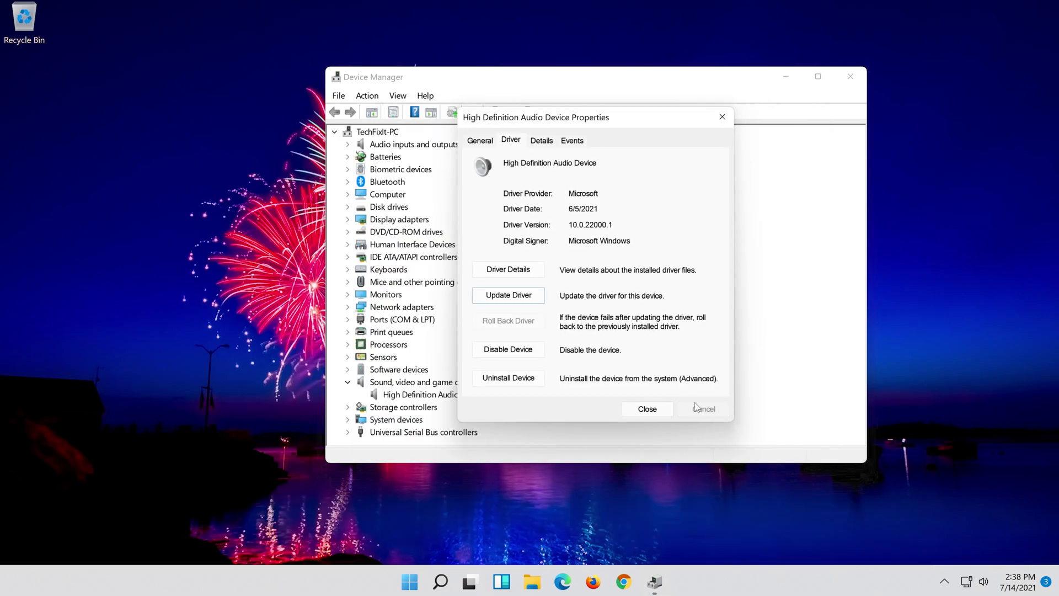
Close the audio device's Properties and accept the prompt to restart Windows now.
left_click(647, 409)
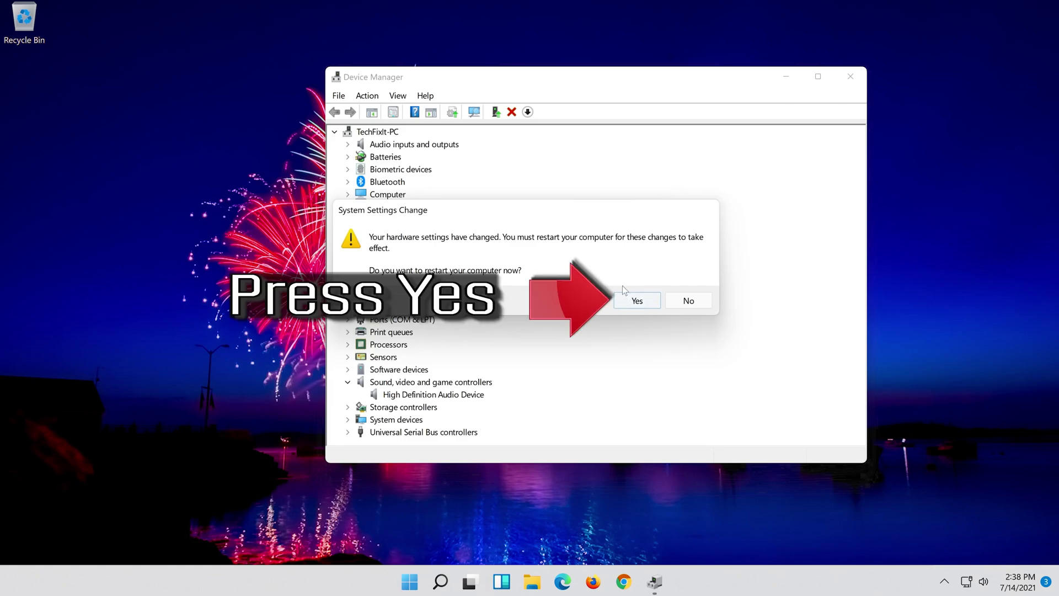
left_click(636, 303)
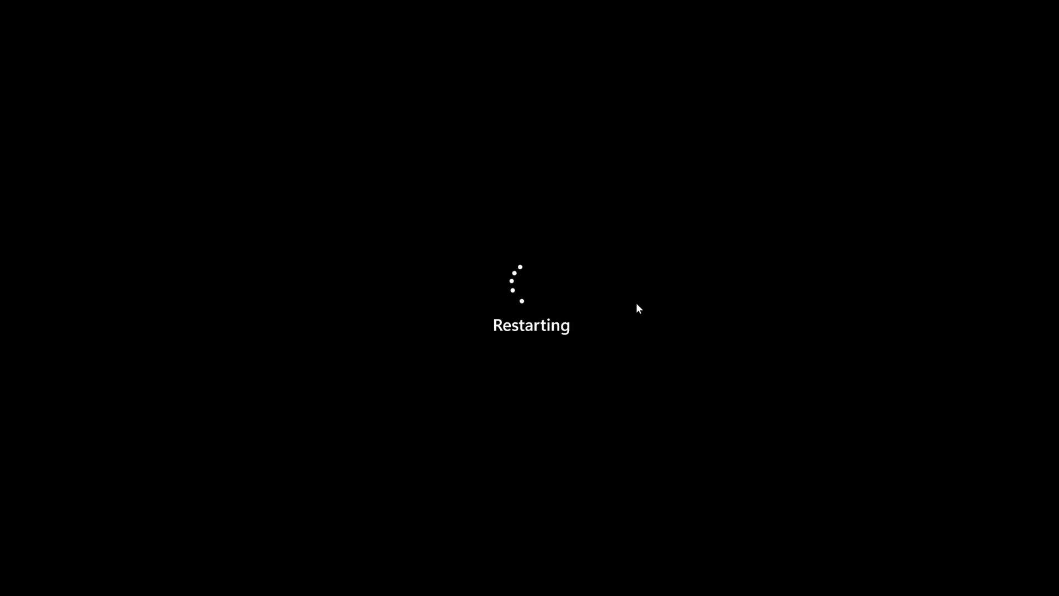